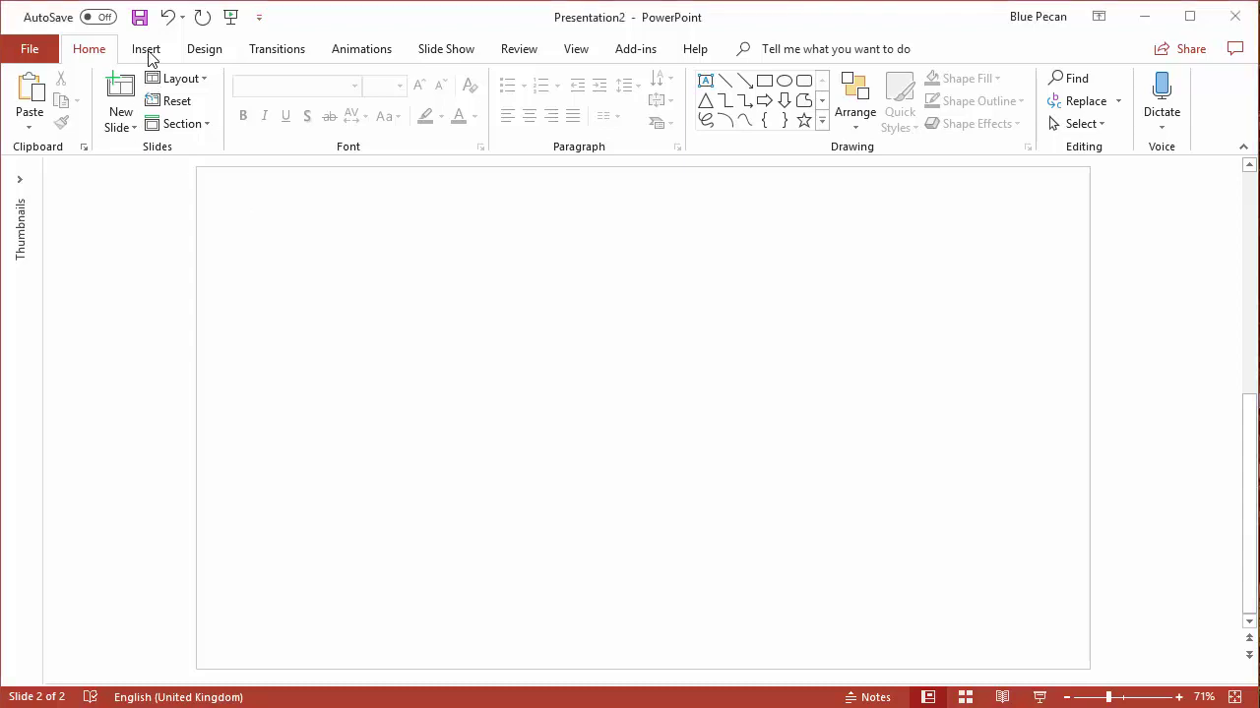
- Insert a default 2.54 cm blue Rectangle near the top-left of slide 2
left_click(147, 51)
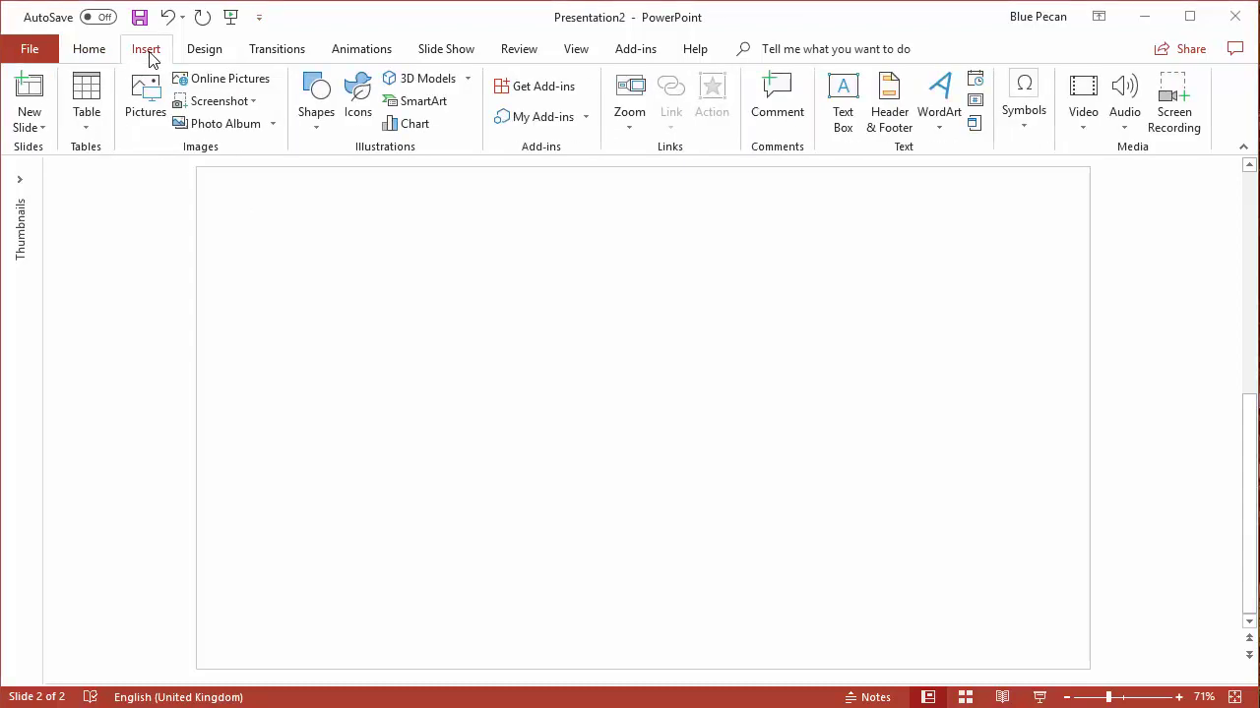
left_click(328, 122)
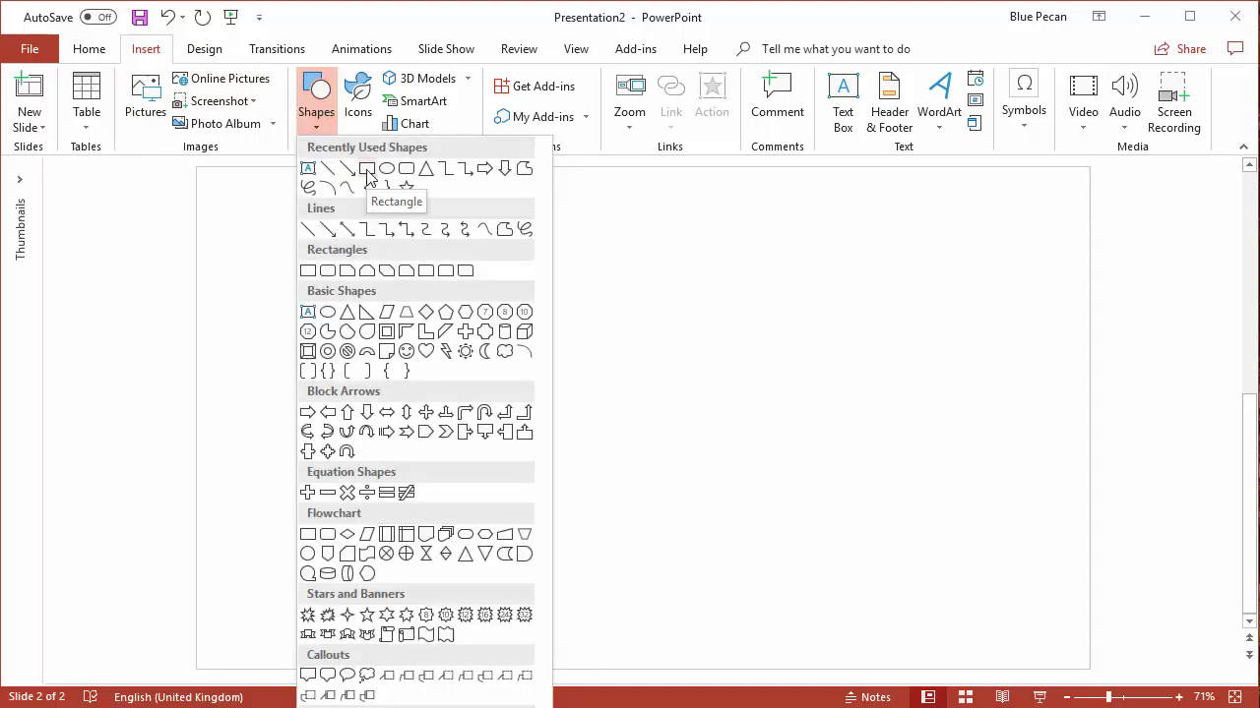
left_click(368, 173)
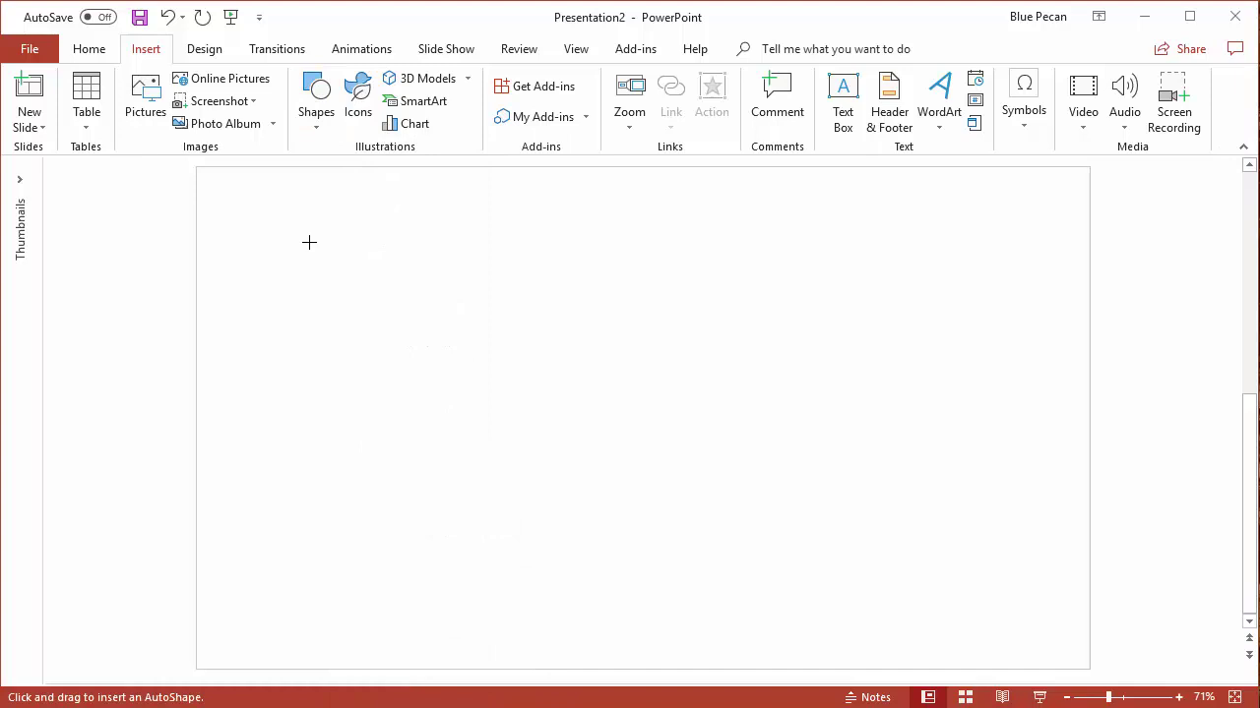
left_click(308, 241)
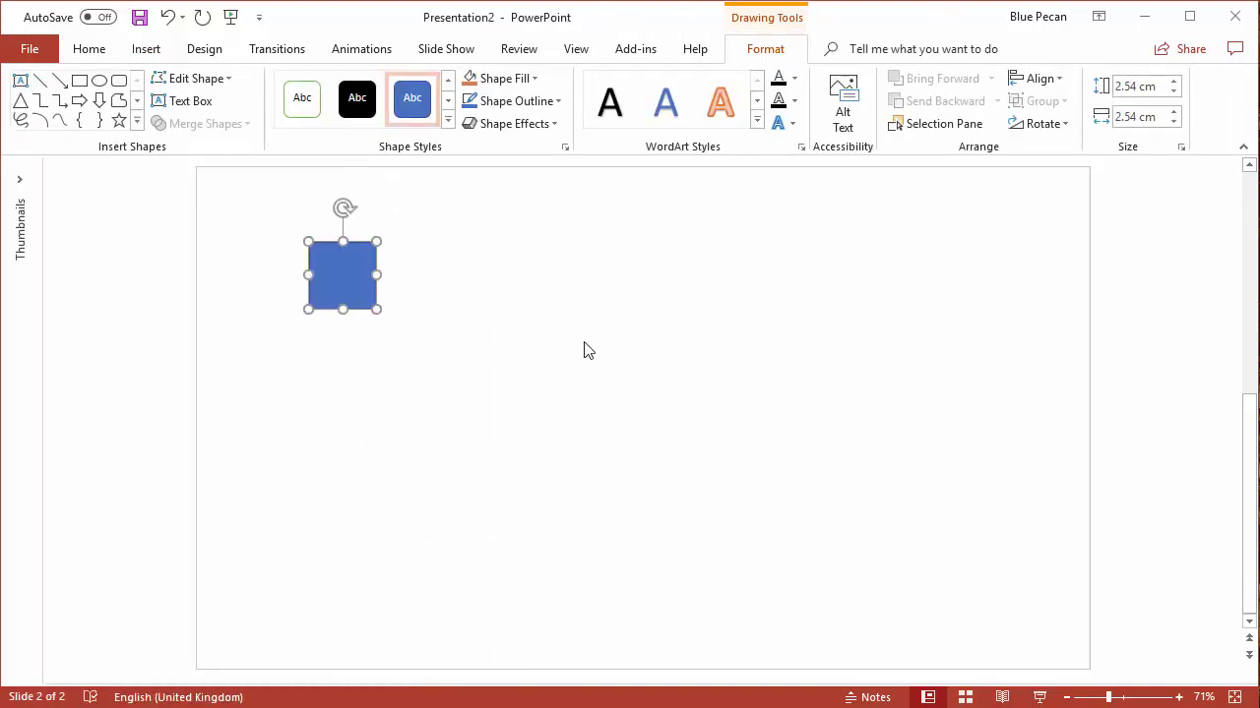
- Duplicate the square repeatedly with Ctrl+D into a diagonal cascading stack
key("ctrl+d")
key("ctrl+d")
key("ctrl+d")
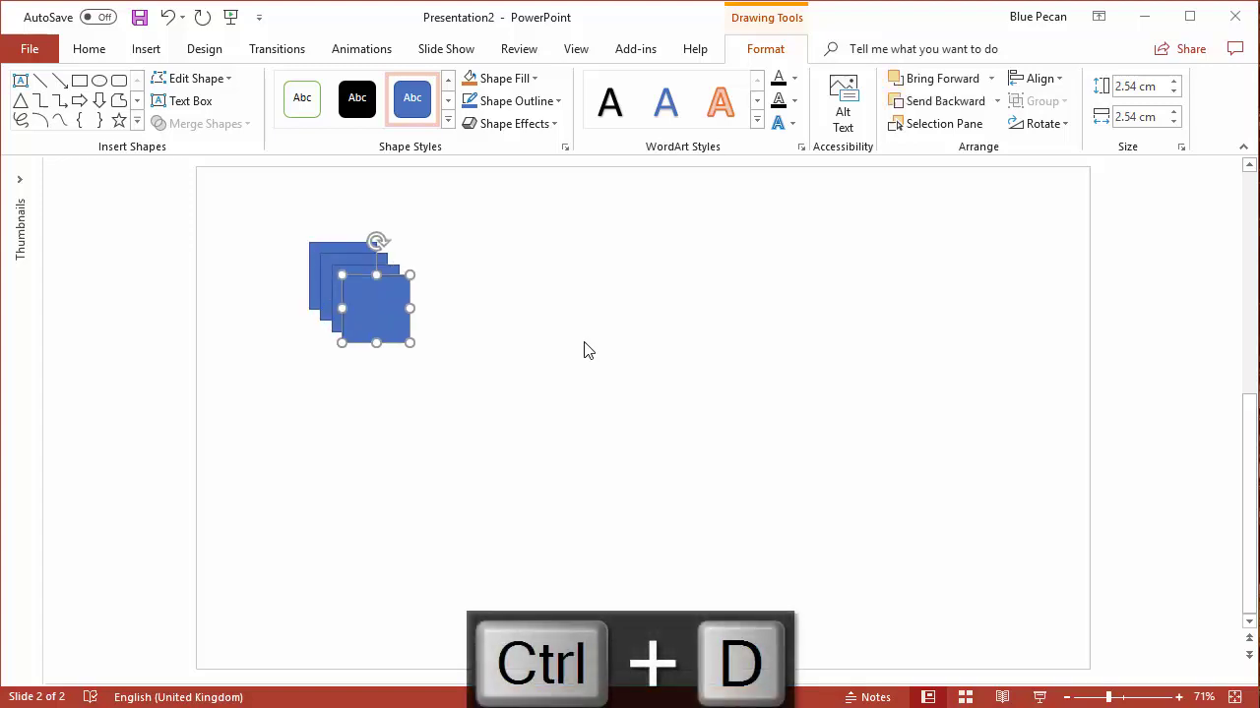
key("ctrl+d")
key("ctrl+d")
key("ctrl+d")
key("ctrl+d")
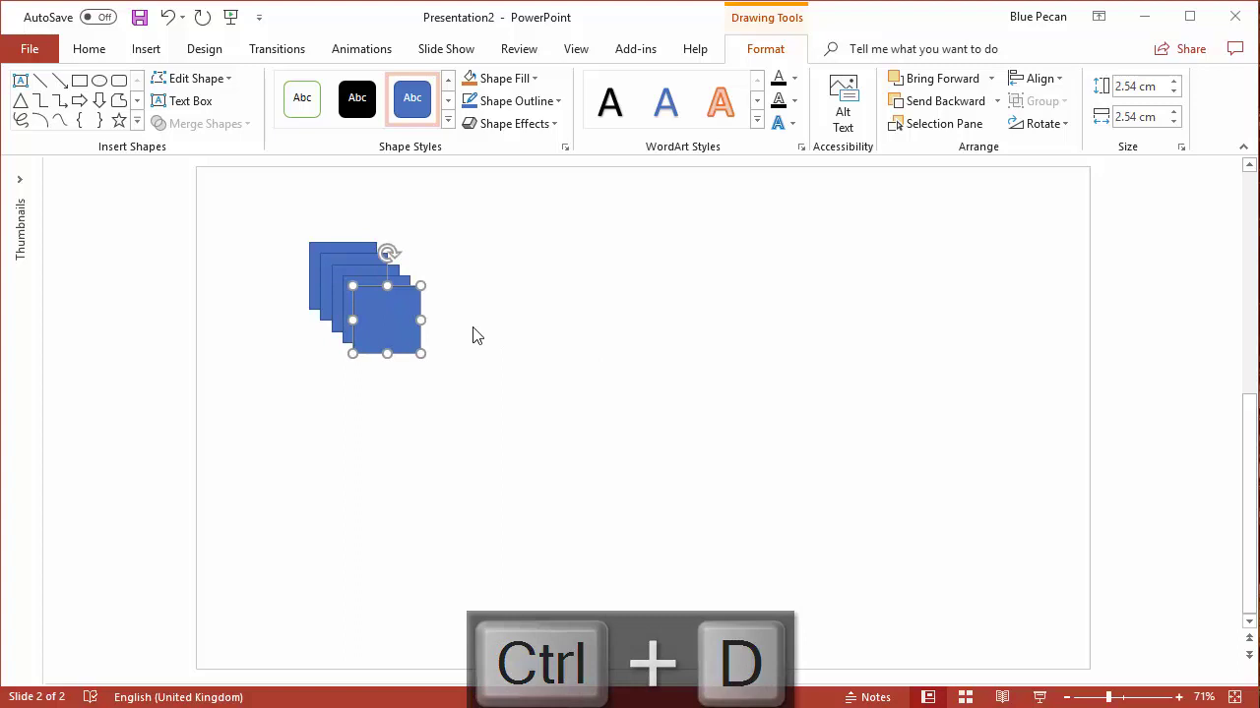
- Spread five squares out of the stack toward the lower right of the slide
left_click_drag(444, 362, 873, 461)
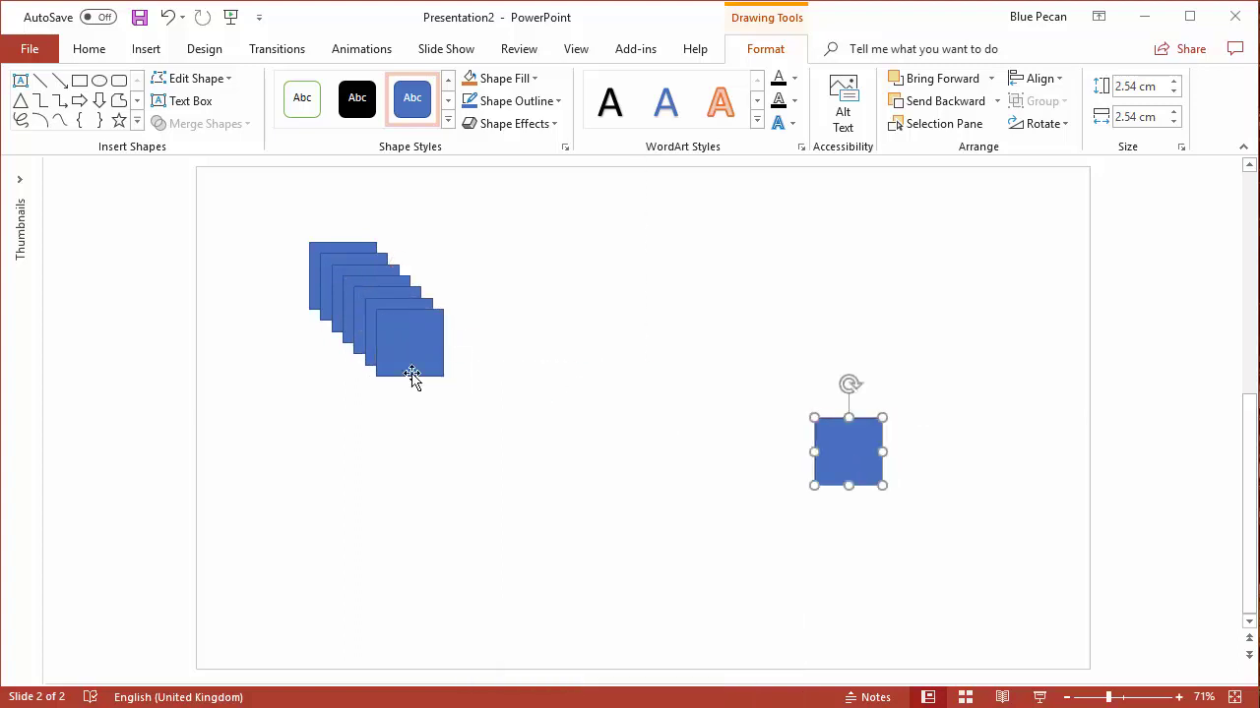
left_click_drag(413, 374, 746, 465)
left_click_drag(423, 351, 590, 488)
left_click_drag(389, 325, 743, 503)
left_click_drag(357, 301, 672, 459)
- Snap two squares beside the first using smart guides, forming an evenly spaced top row
left_click_drag(388, 323, 440, 283)
left_click_drag(477, 477, 513, 283)
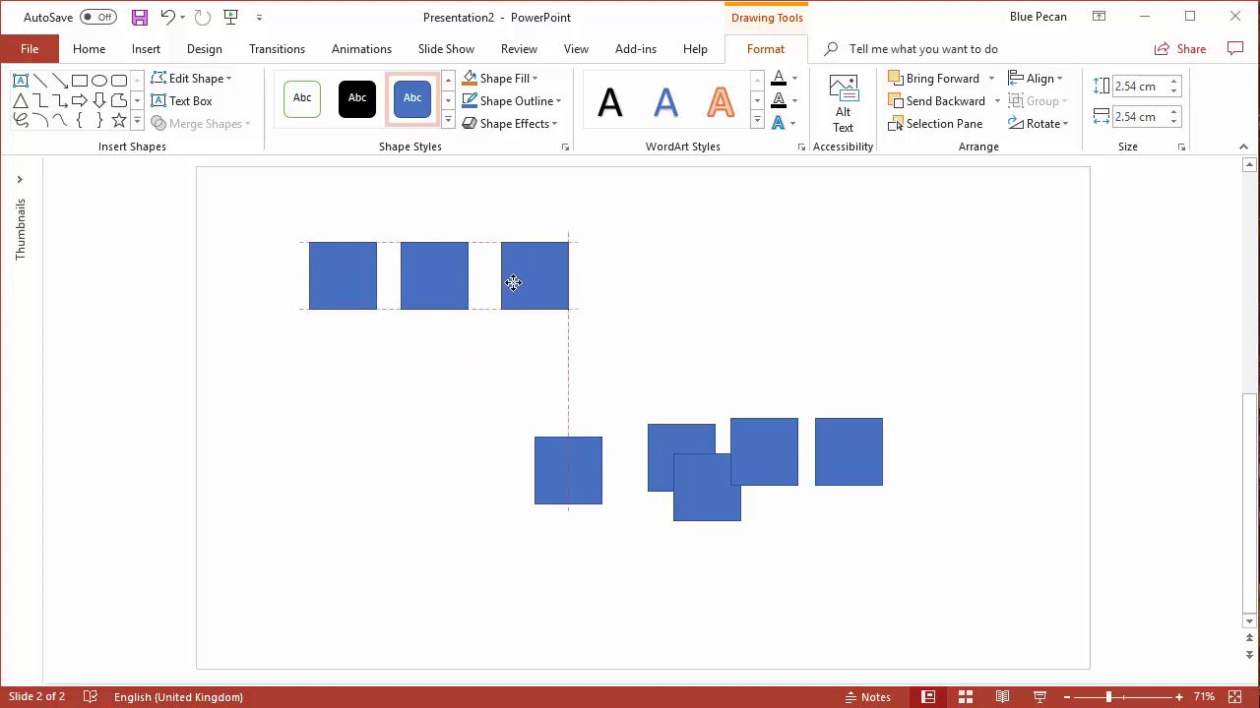
left_click_drag(513, 282, 510, 283)
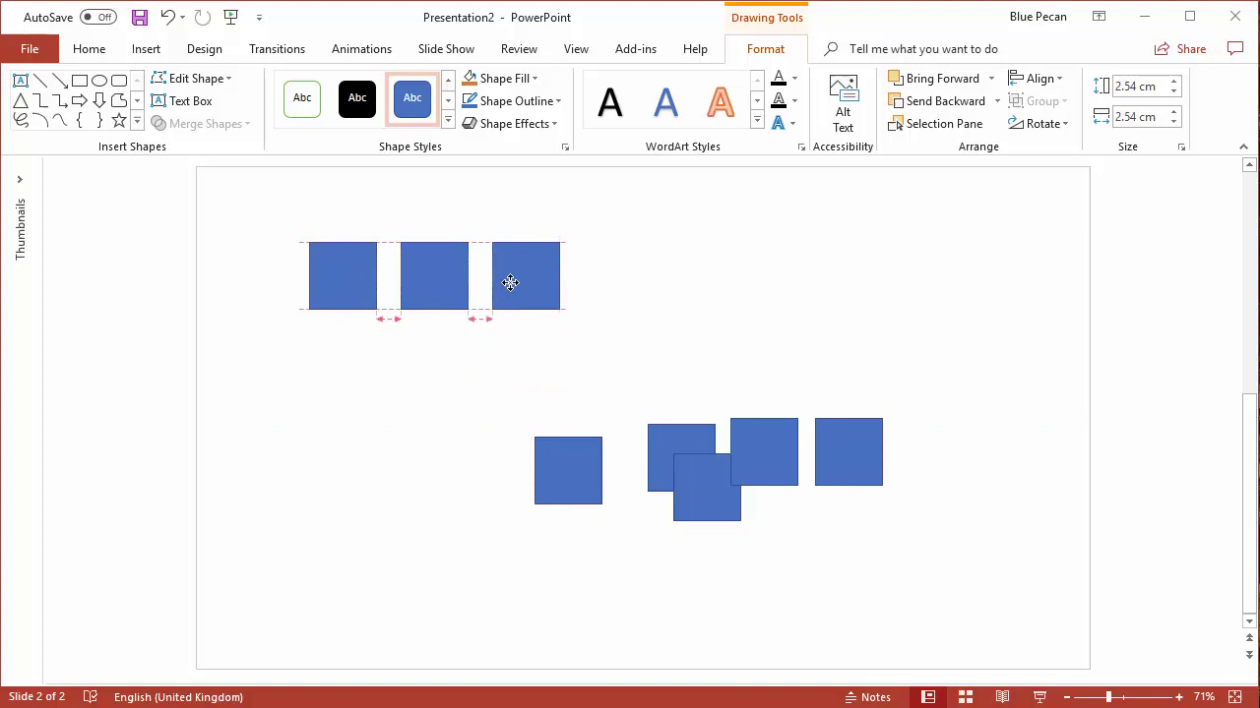
- Place two squares under the first square, forming the left column with equal gaps
left_click_drag(510, 282, 510, 282)
left_click_drag(568, 458, 351, 355)
left_click_drag(669, 444, 330, 438)
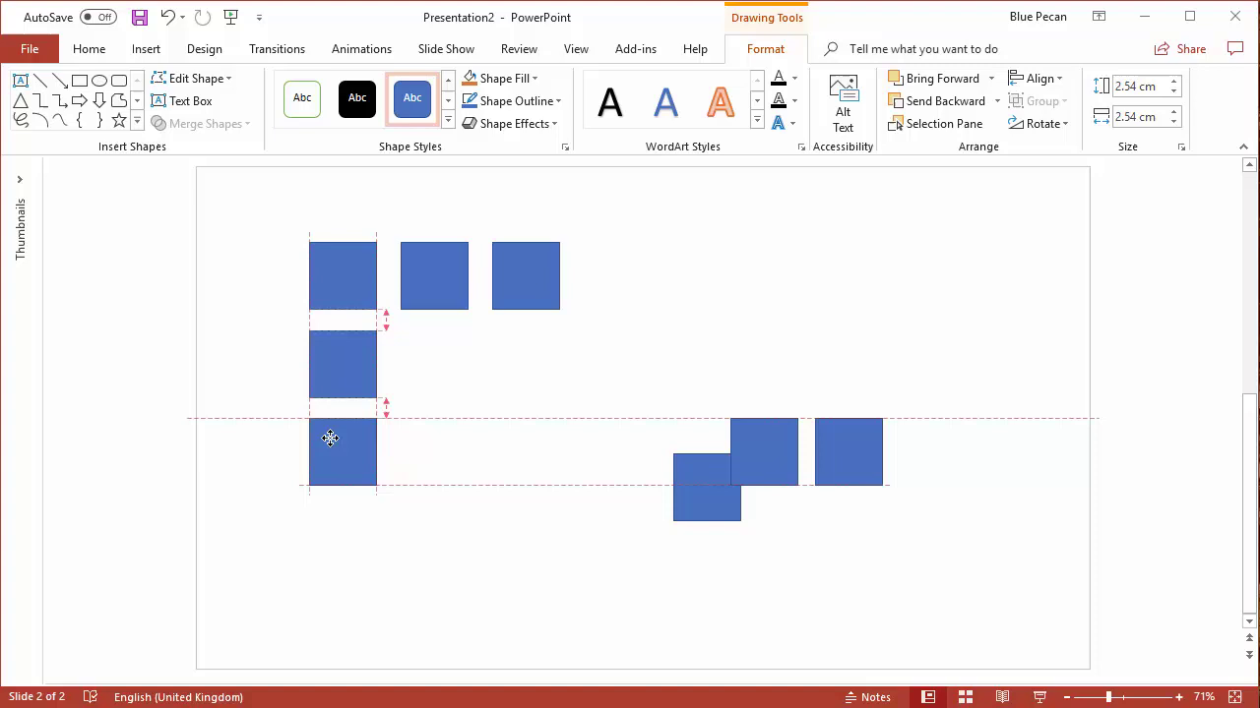
left_click_drag(330, 438, 330, 438)
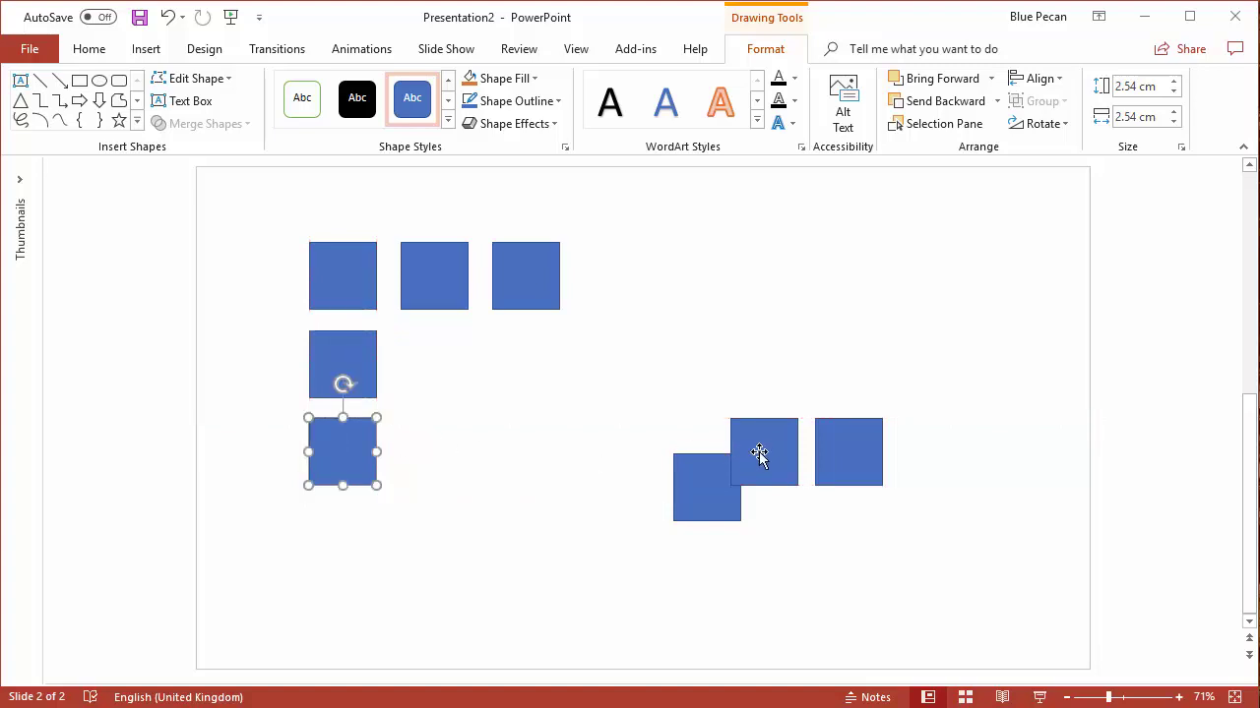
- Fill the middle row's second and third columns and the bottom row's middle slot
left_click_drag(759, 450, 433, 368)
left_click_drag(725, 478, 455, 446)
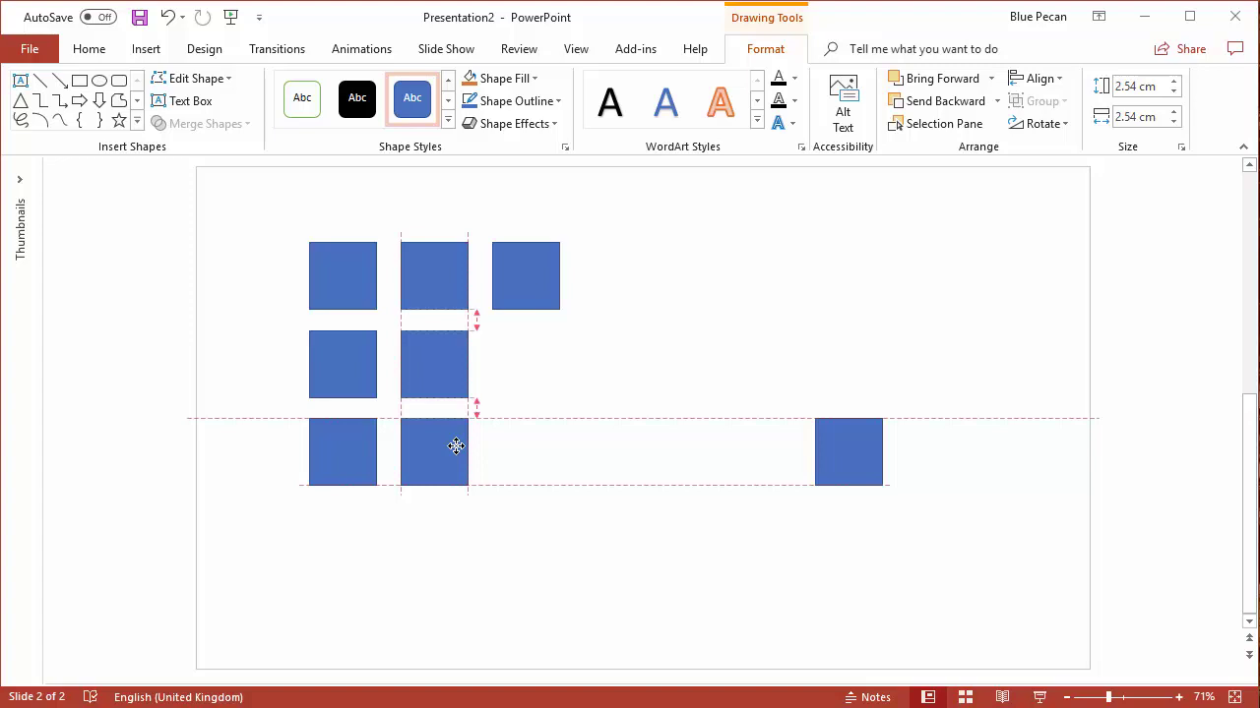
left_click_drag(455, 445, 456, 446)
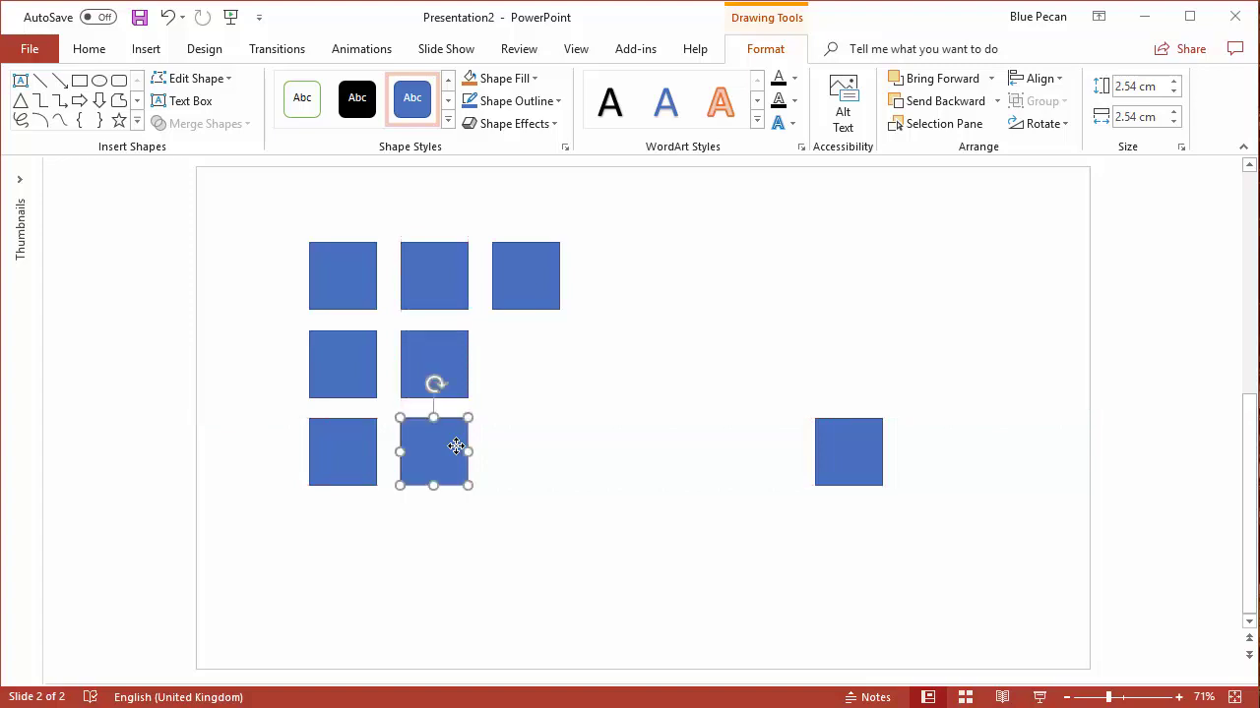
left_click_drag(839, 470, 512, 377)
left_click(565, 497)
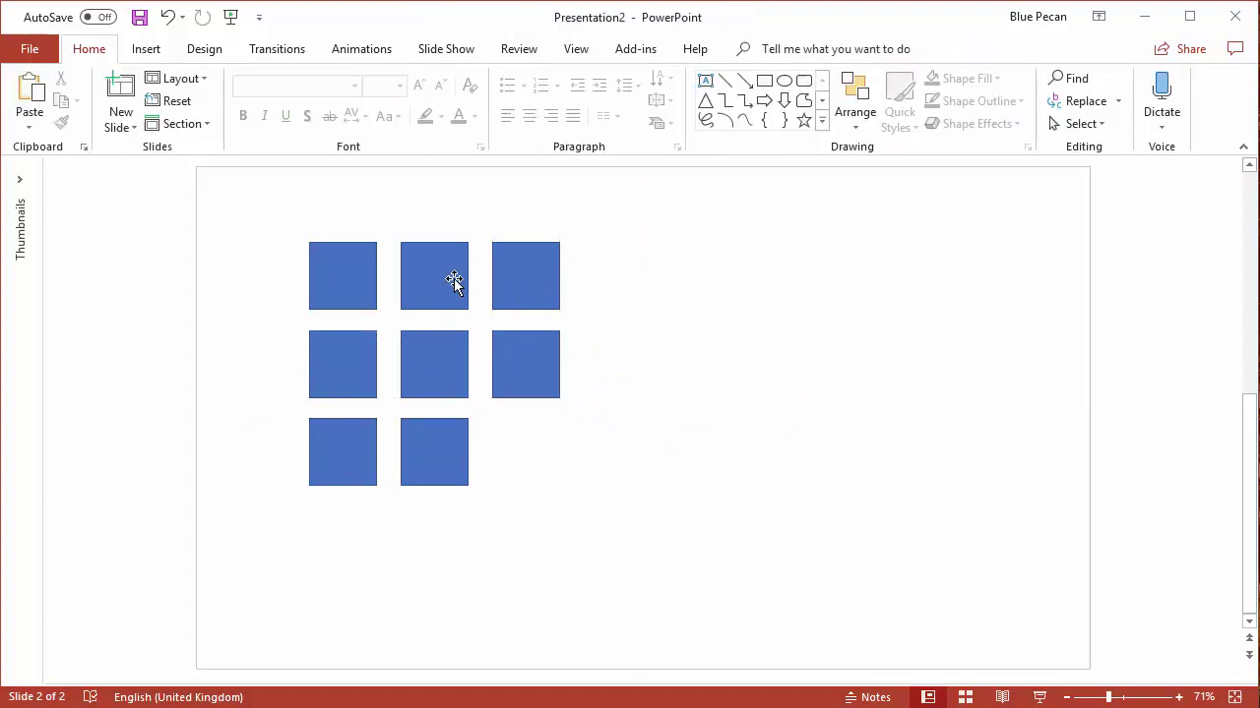
- Break up the grid by dragging five squares down and to the right
left_click_drag(454, 281, 722, 434)
left_click_drag(530, 304, 715, 560)
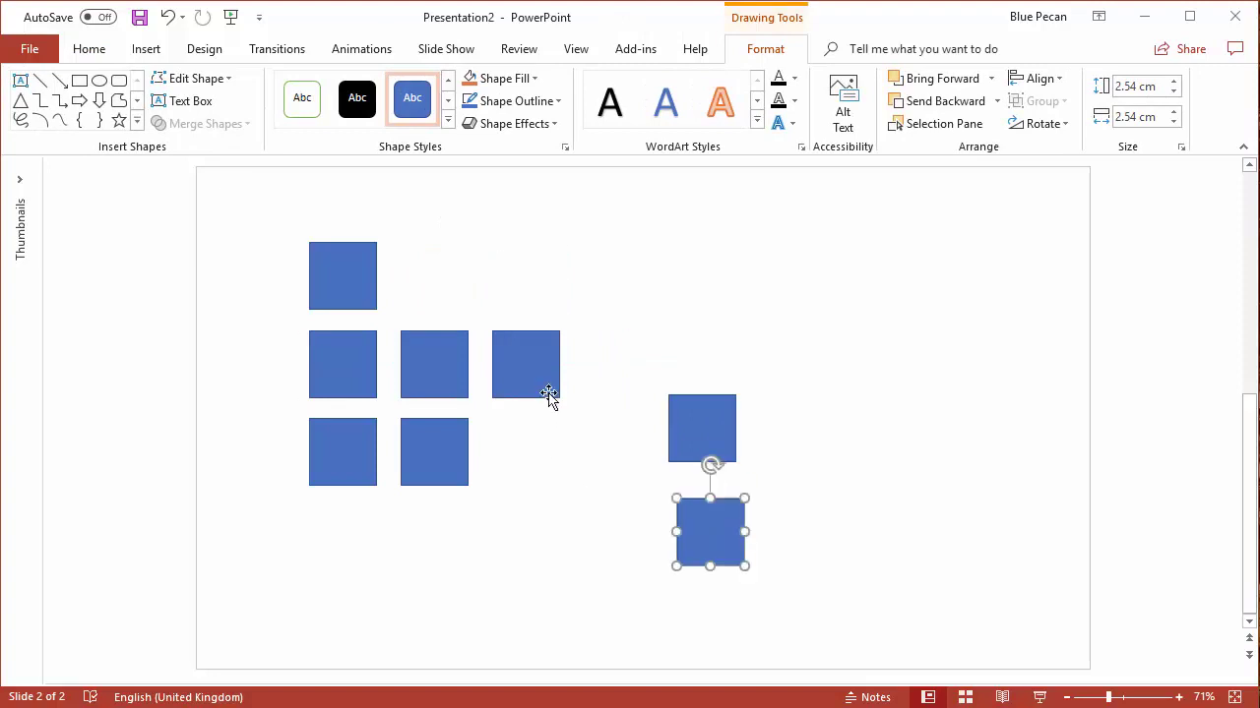
left_click_drag(548, 394, 599, 563)
left_click_drag(430, 358, 866, 472)
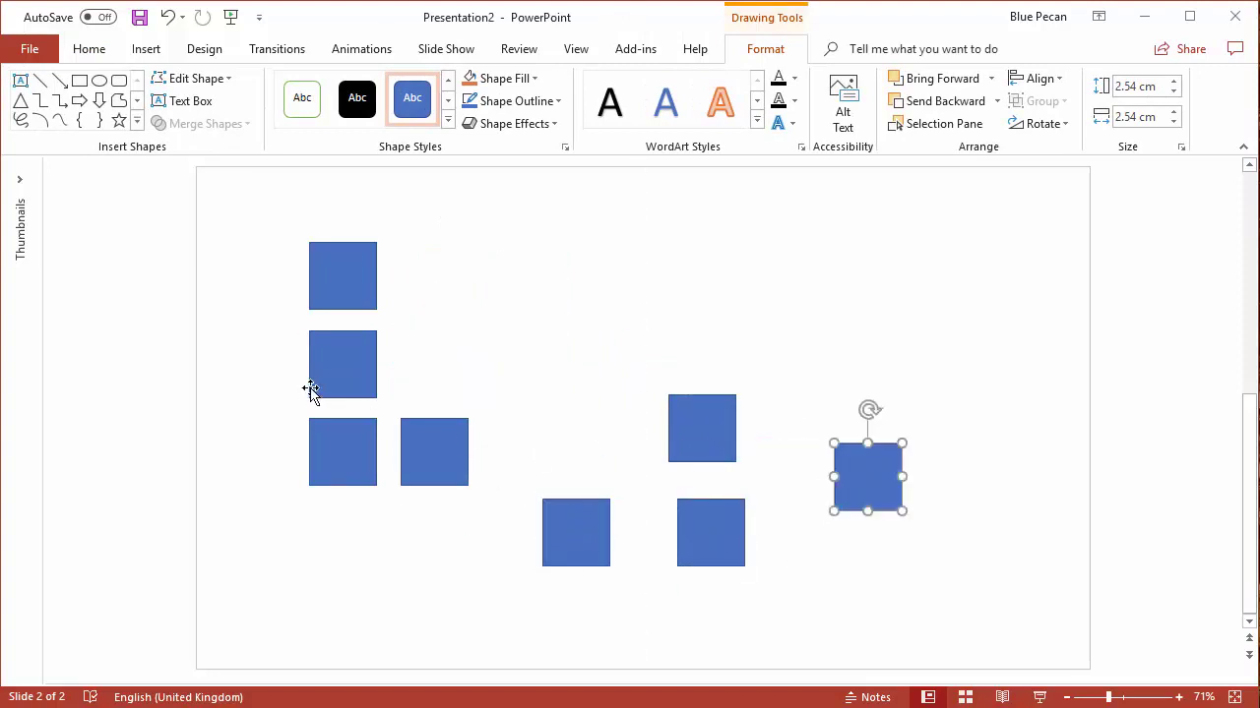
left_click_drag(310, 391, 588, 502)
- Place squares loosely across the top of the slide at uneven heights
left_click_drag(427, 467, 441, 257)
left_click_drag(340, 472, 543, 301)
left_click_drag(711, 436, 661, 242)
left_click_drag(577, 536, 777, 274)
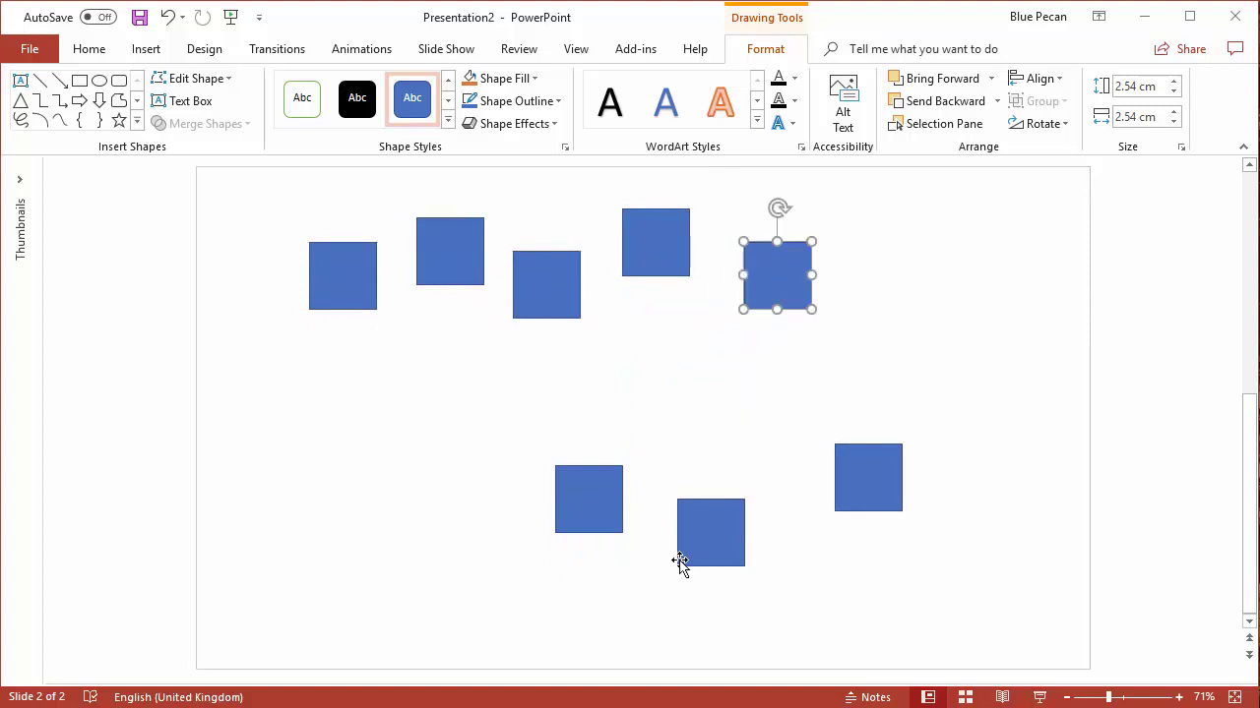
mouse_move(691, 553)
left_mouse_down()
mouse_move(846, 326)
mouse_move(901, 263)
mouse_move(965, 233)
left_mouse_up()
- Select the six top squares and apply Align Top, then Distribute Horizontally
left_click(772, 423)
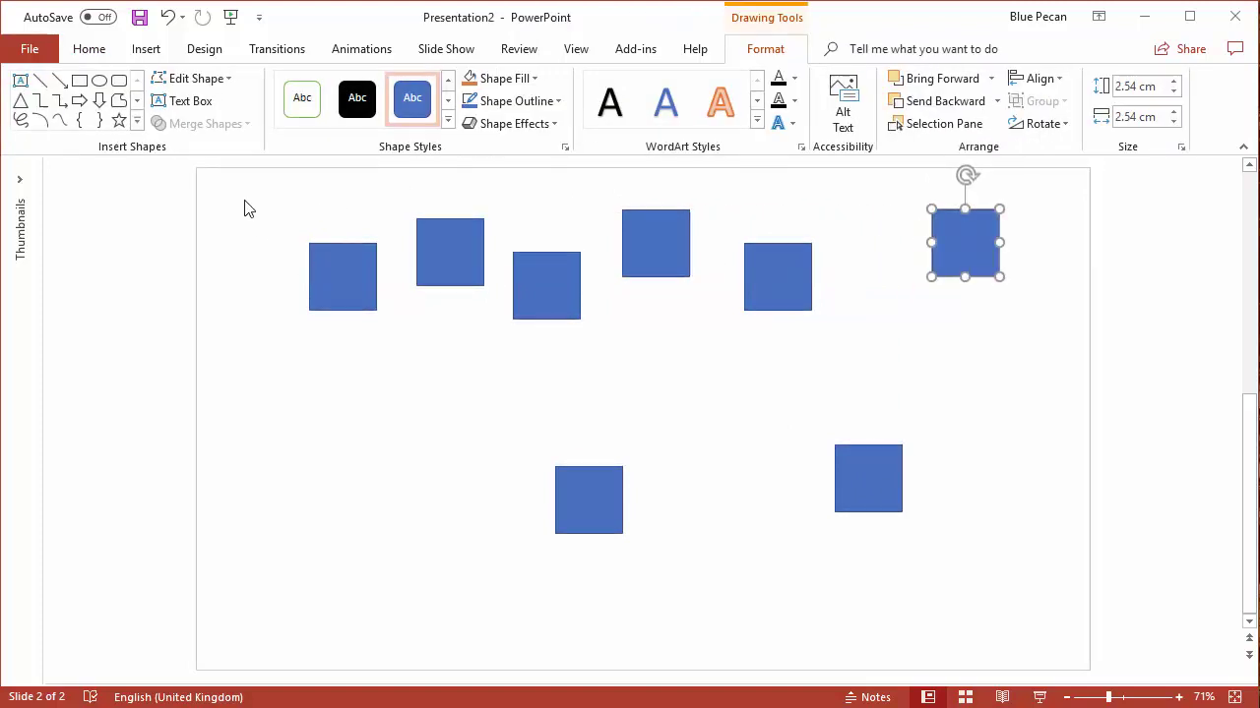
mouse_move(238, 187)
left_mouse_down()
mouse_move(535, 323)
mouse_move(1038, 356)
left_mouse_up()
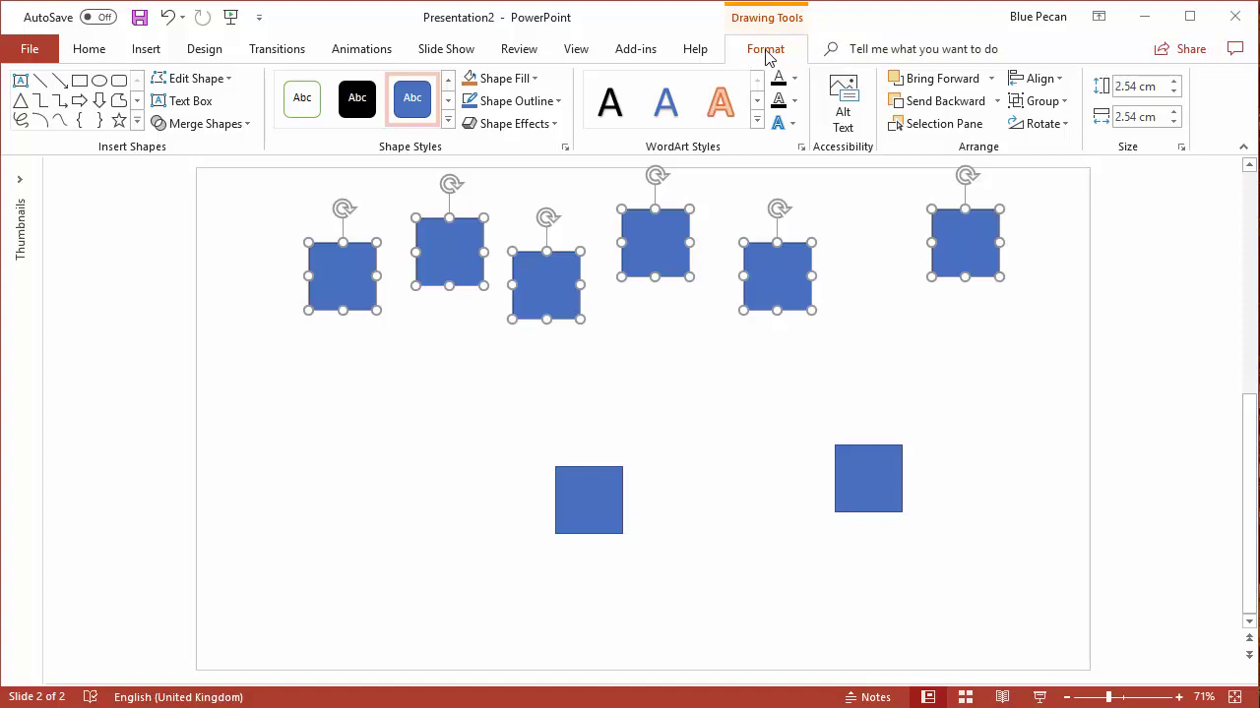
left_click(1051, 86)
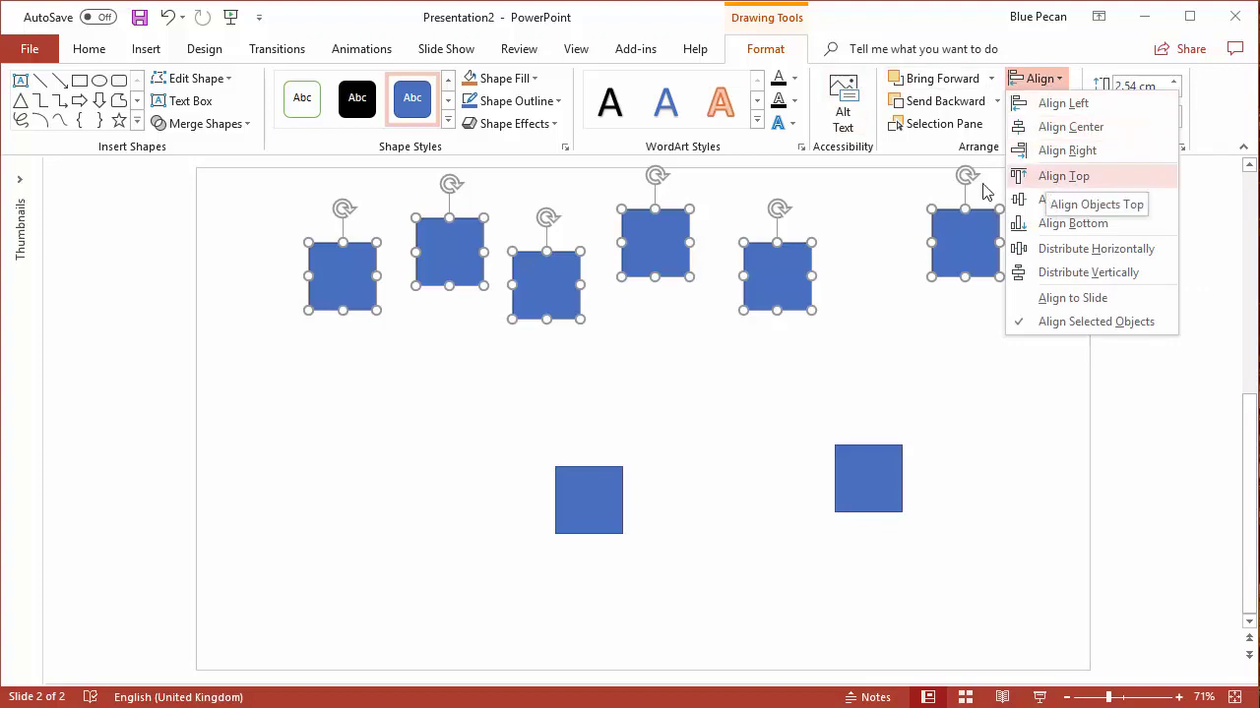
left_click(1043, 177)
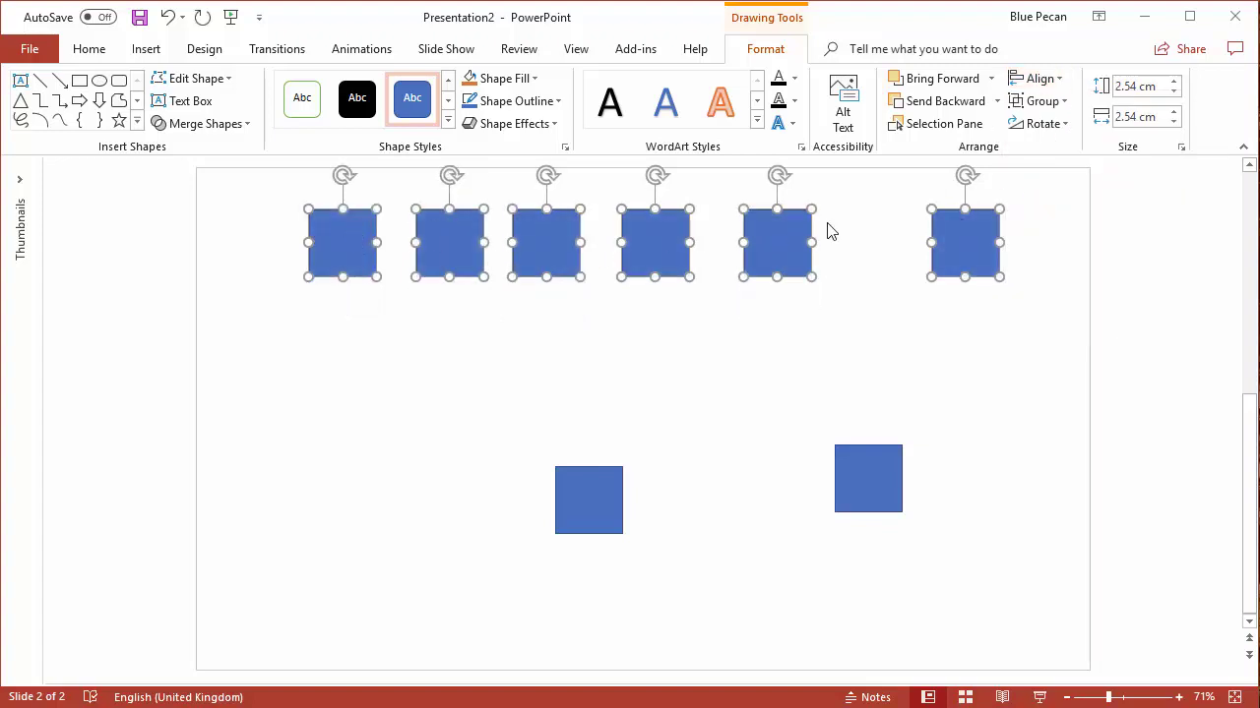
left_click(1040, 78)
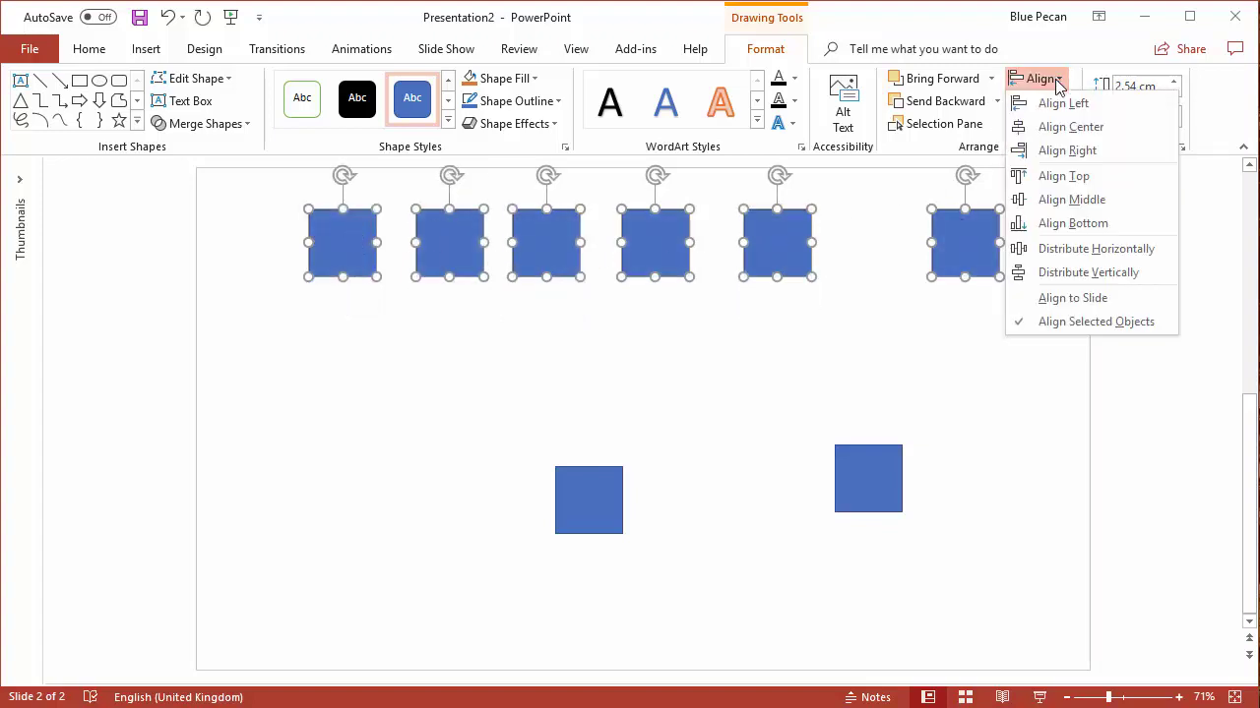
left_click(1070, 252)
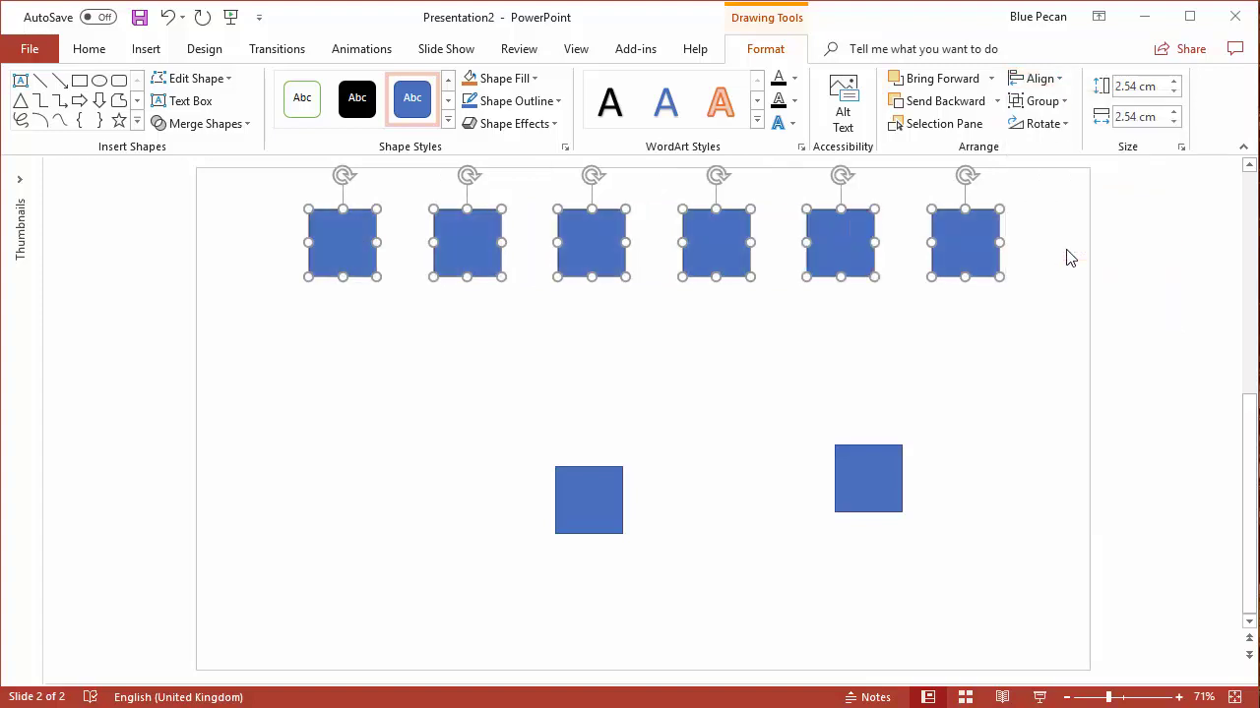
- Move three squares down to the left side to gather four squares there
left_click(686, 357)
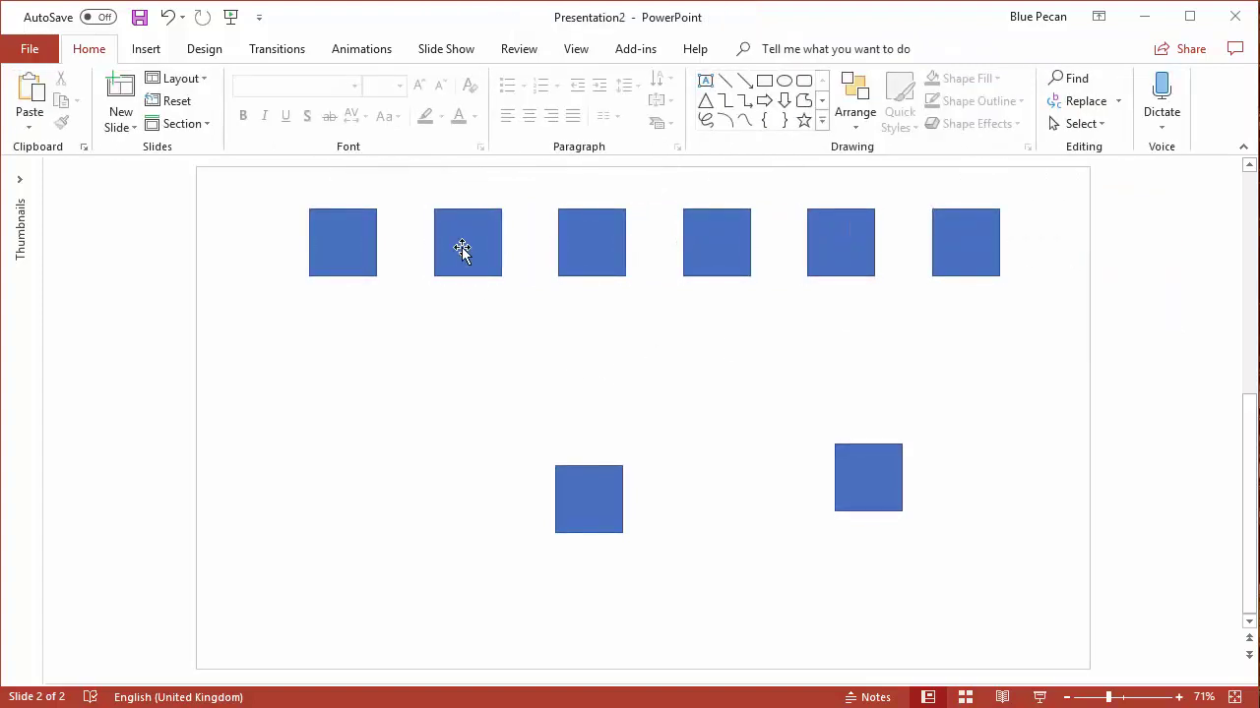
left_click_drag(464, 247, 360, 342)
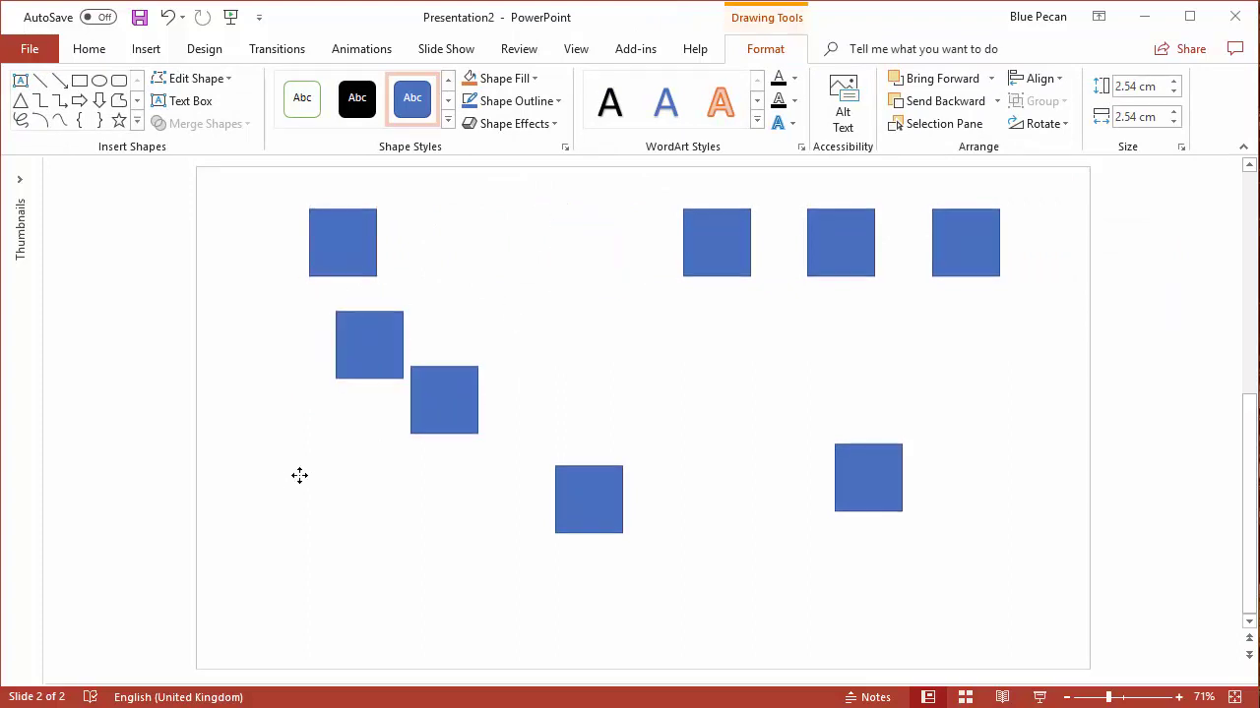
left_click_drag(300, 475, 285, 474)
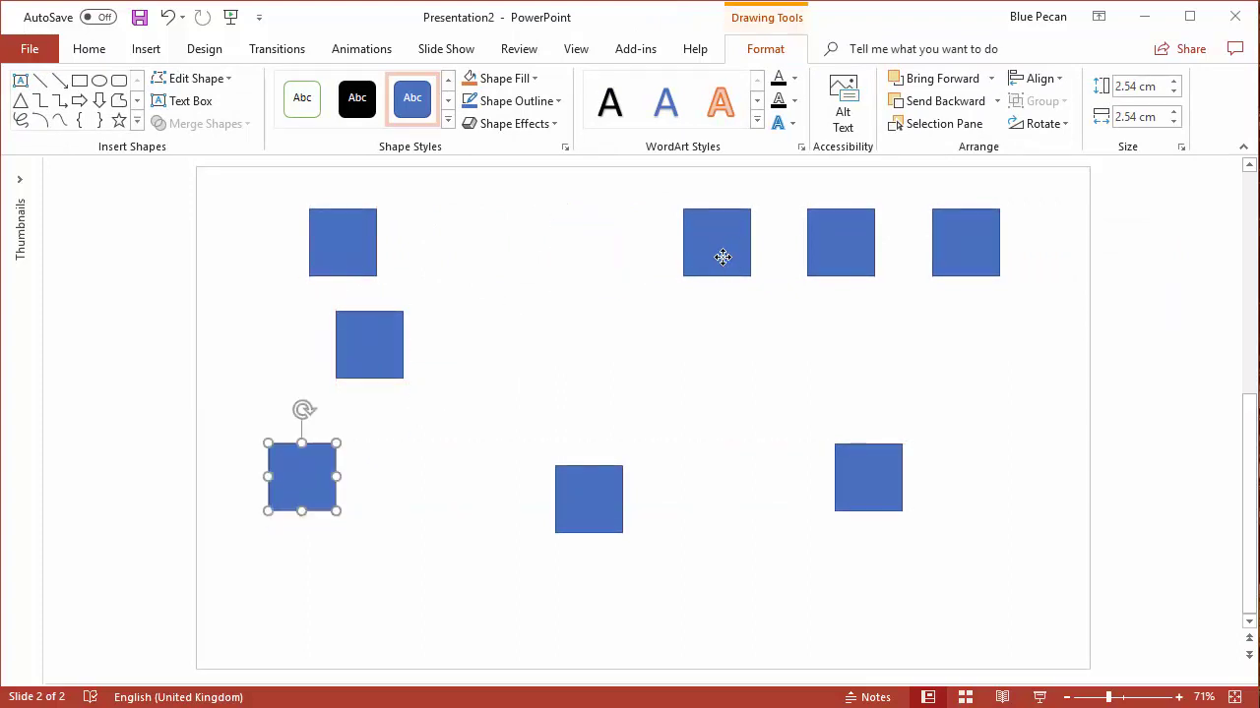
left_click_drag(727, 253, 363, 618)
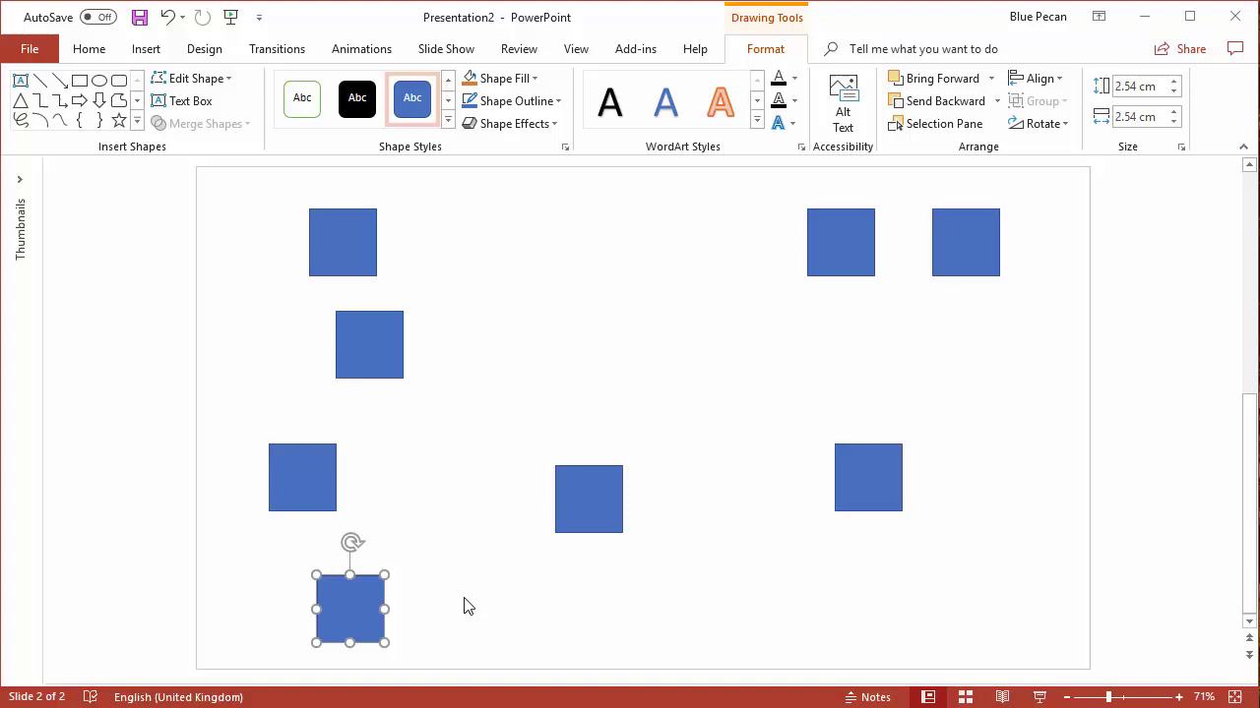
left_click(273, 162)
- Select the four left squares and apply Align Left, then Distribute Vertically
left_click_drag(221, 193, 469, 677)
left_click(1040, 79)
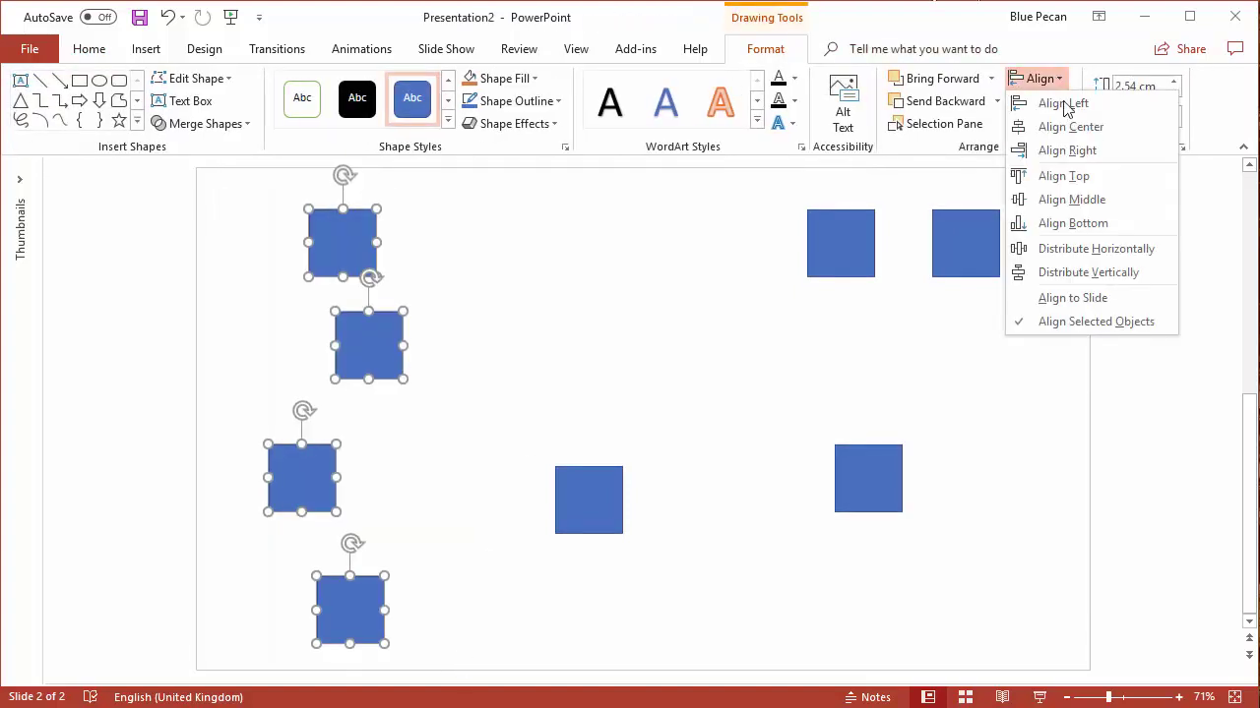
left_click(1047, 104)
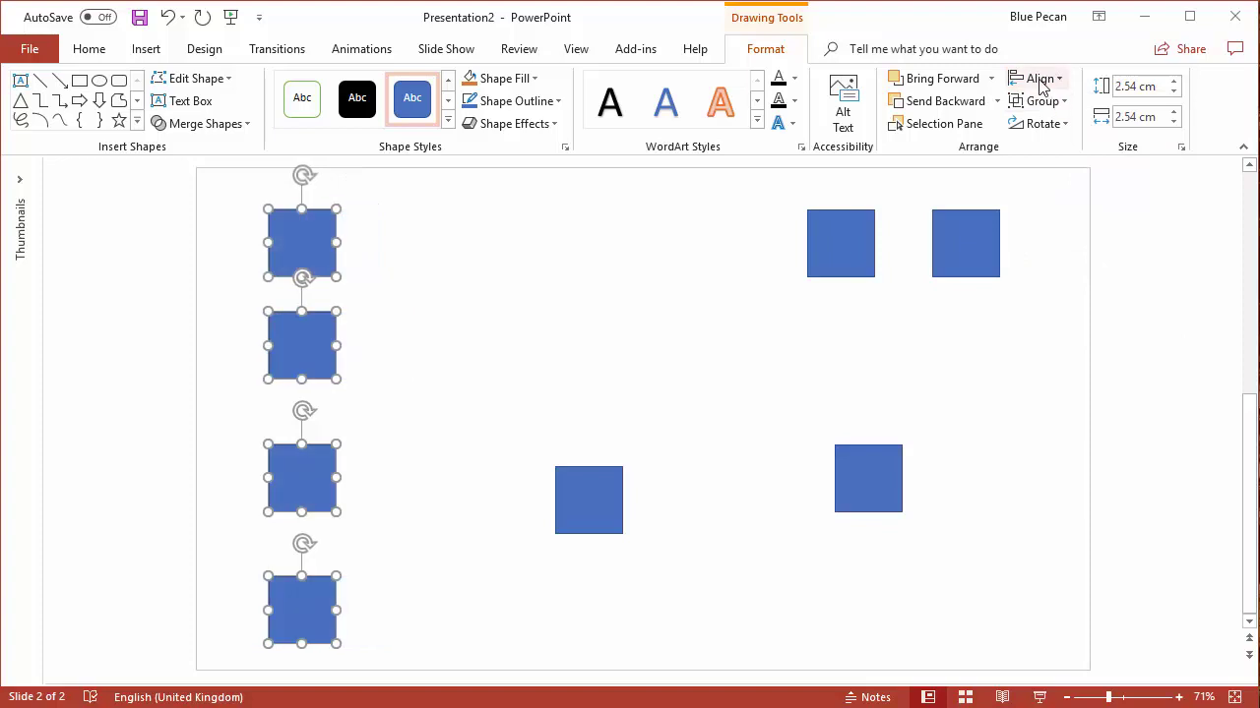
left_click(1041, 80)
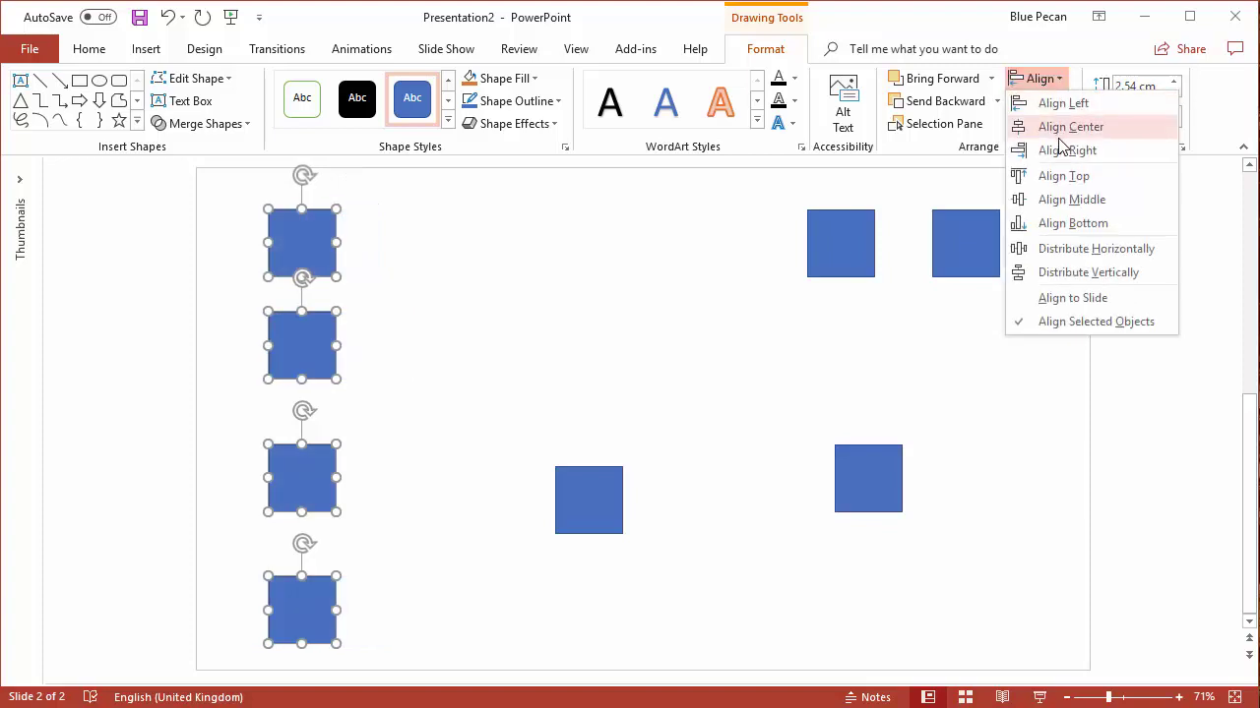
left_click(1074, 286)
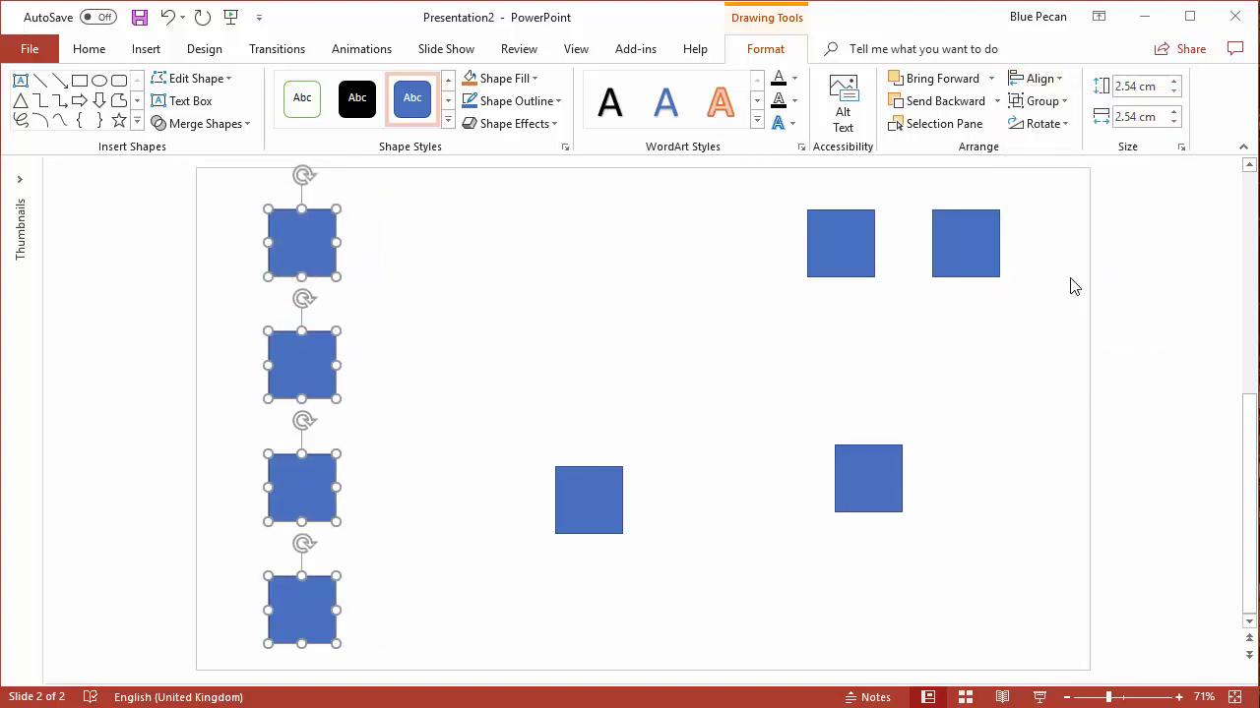
left_click(510, 286)
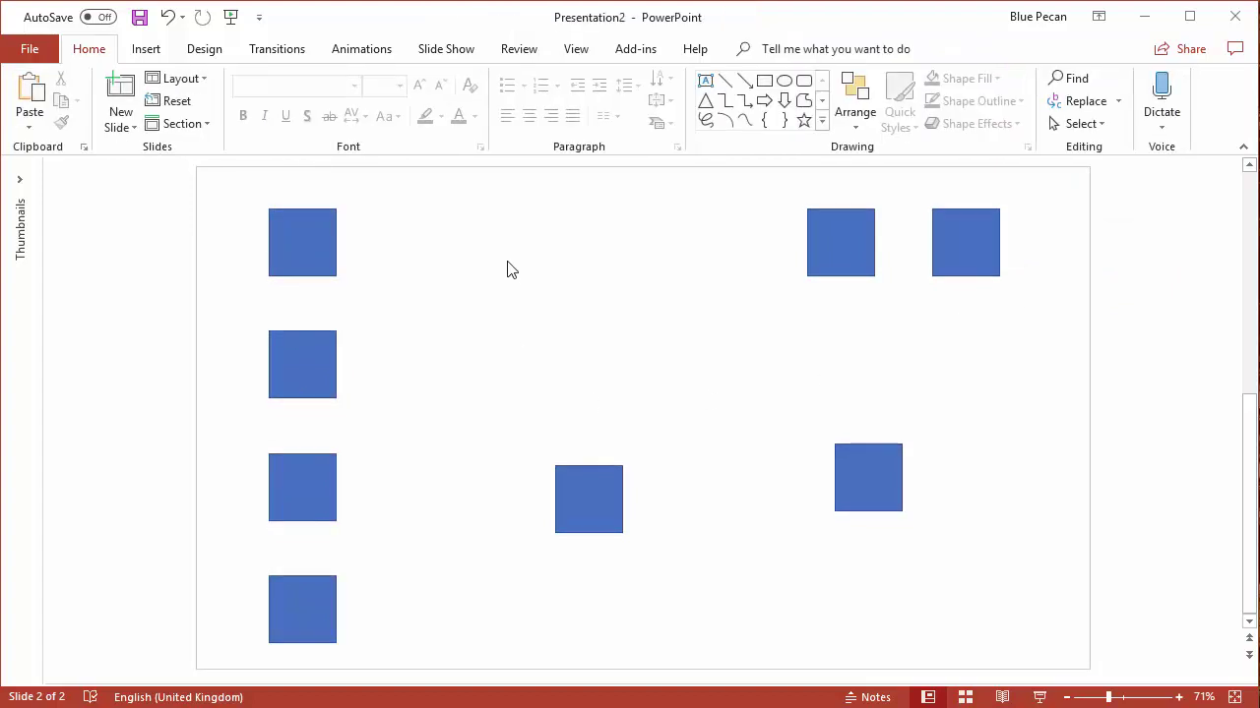
- Turn on Guides and drag the vertical and horizontal guides to the slide's top-left
left_click(581, 51)
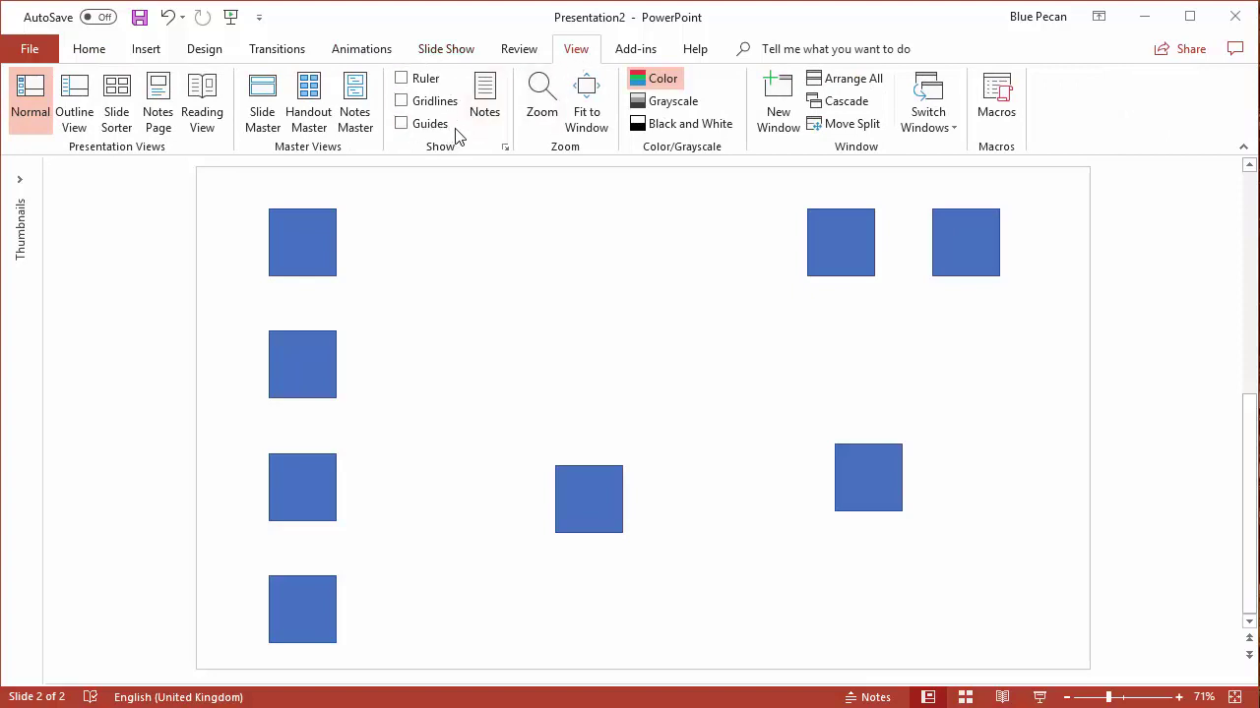
left_click(404, 125)
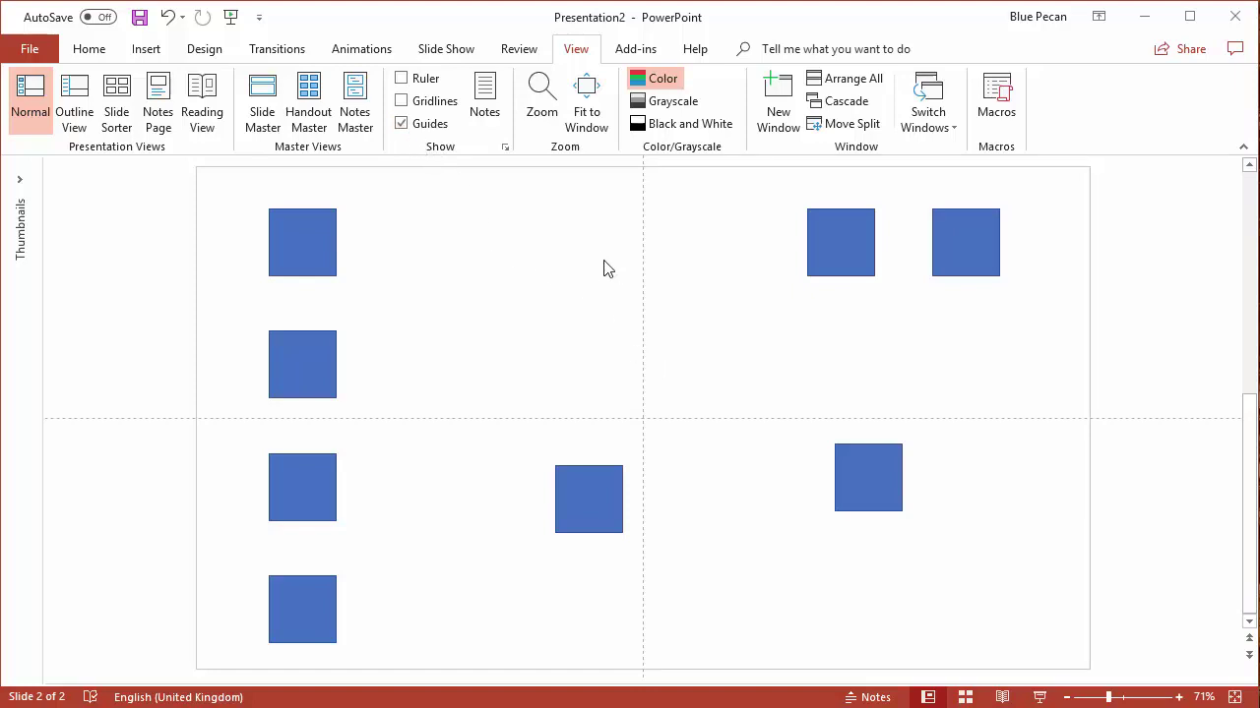
left_click_drag(642, 280, 237, 286)
left_click_drag(386, 419, 424, 188)
- Snap the top, third and bottom left squares against the guides
left_click_drag(324, 258, 293, 233)
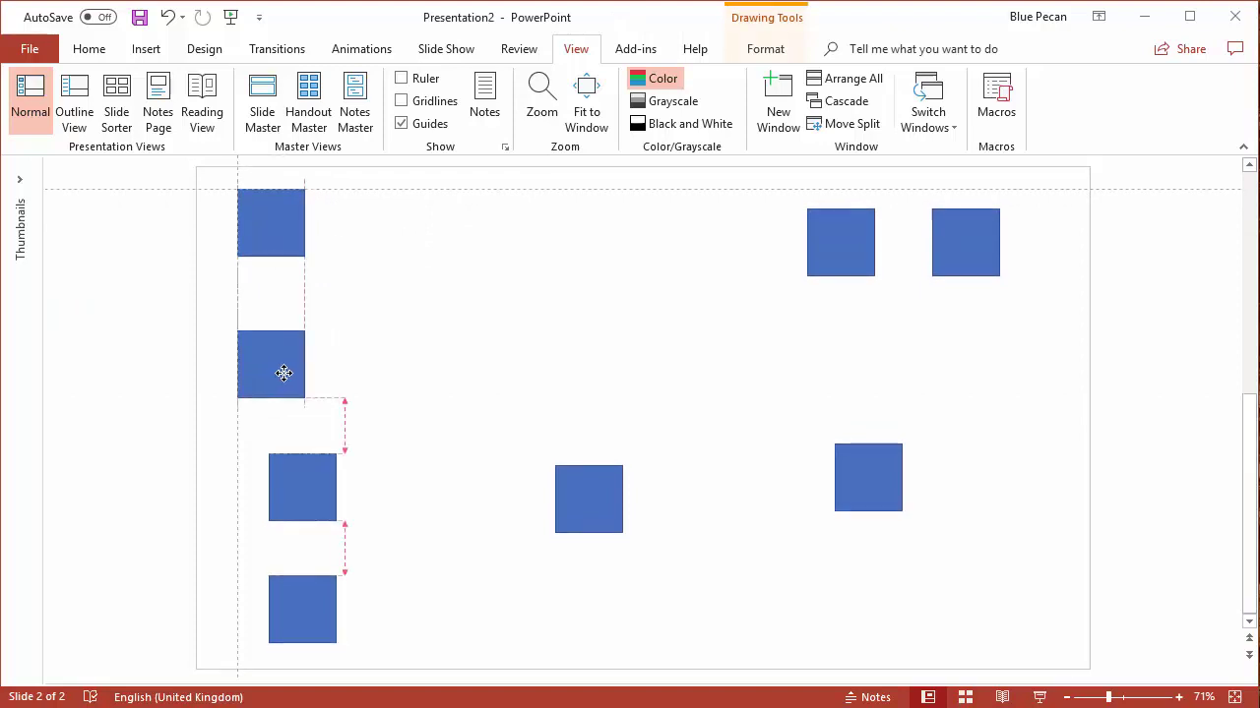
left_click_drag(295, 495, 266, 497)
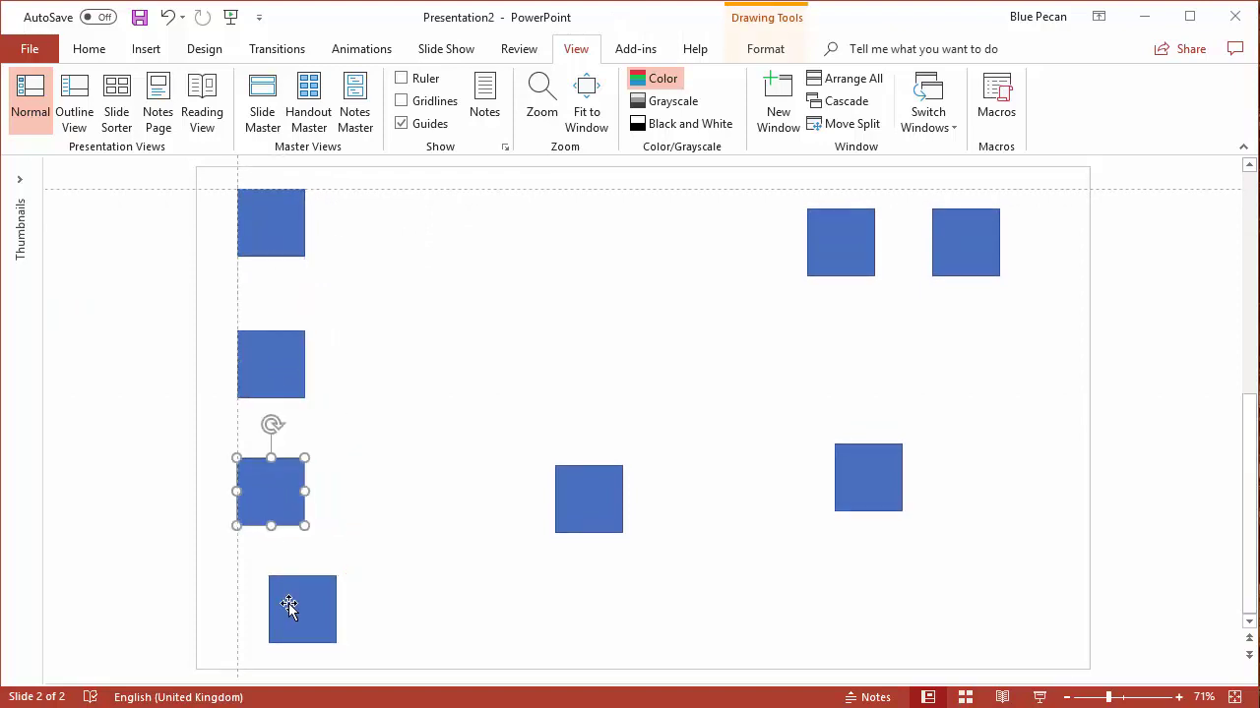
left_click_drag(289, 607, 258, 630)
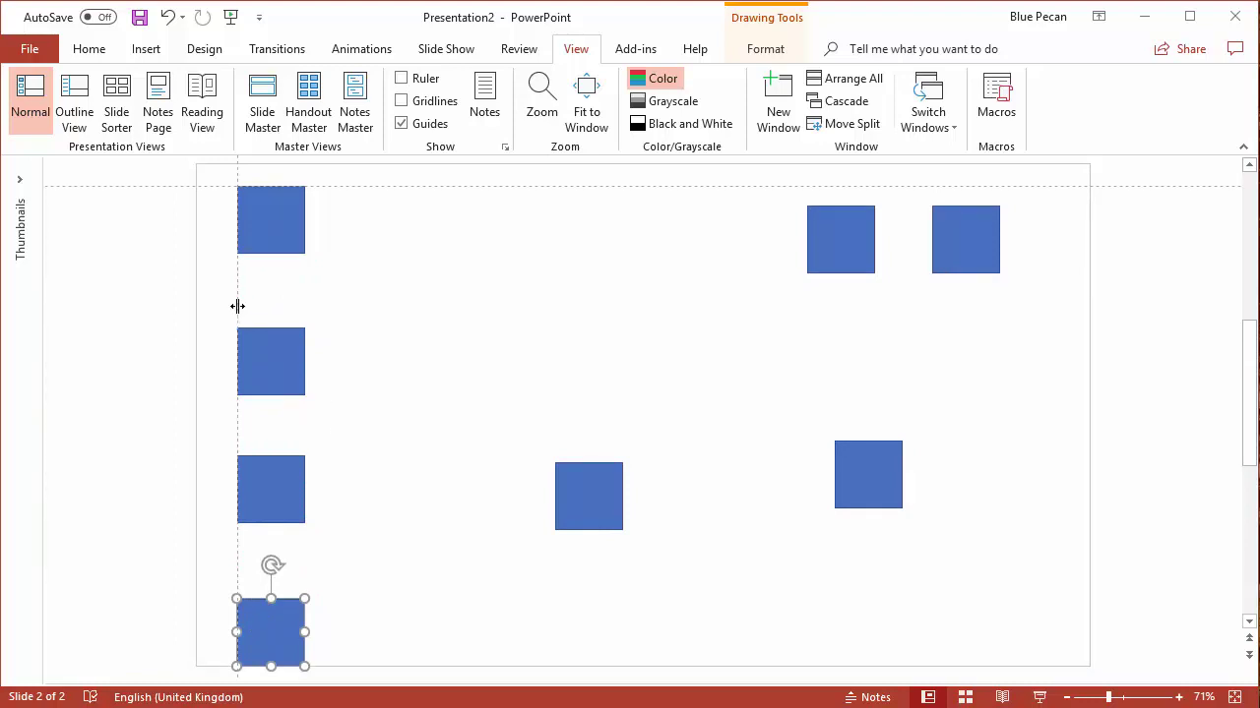
- Create a second vertical guide further right and snap three squares onto it
left_click_drag(238, 306, 429, 306)
left_click_drag(849, 247, 468, 224)
left_click_drag(567, 495, 452, 486)
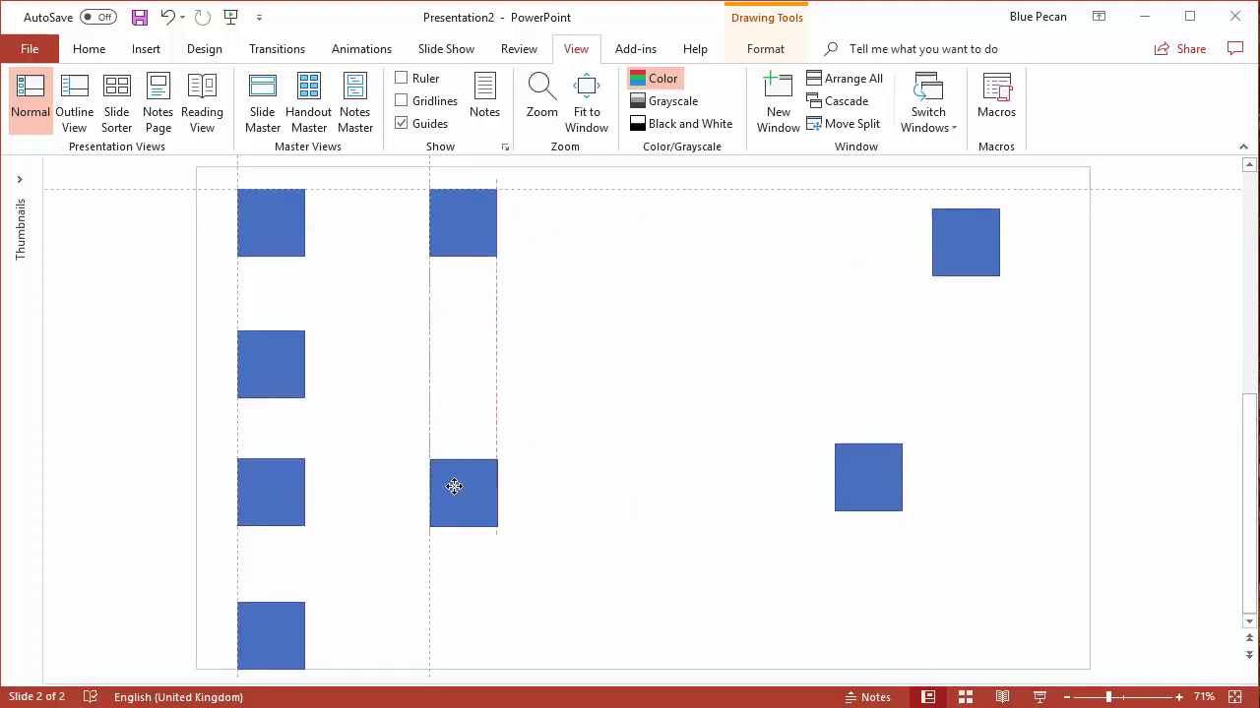
left_click_drag(877, 505, 455, 629)
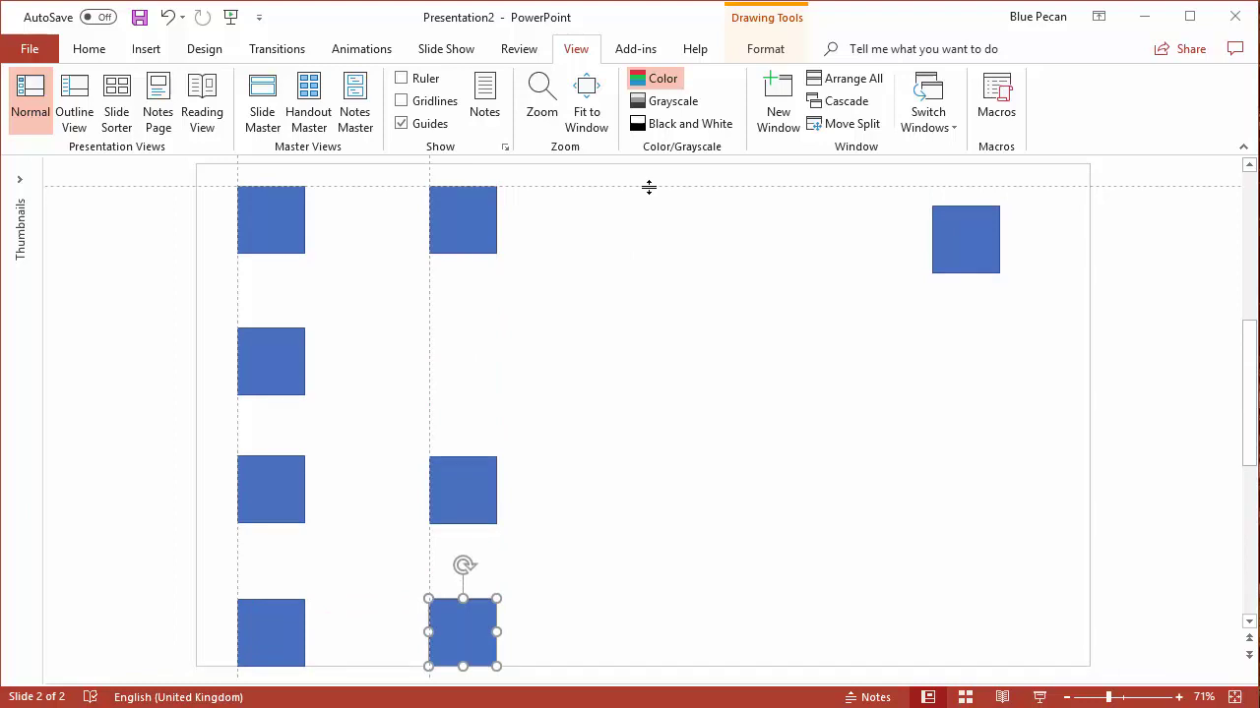
- Lower the horizontal guide, snap the top-right square to it, and remove the extra guides
left_click_drag(648, 187, 651, 303)
left_click_drag(940, 258, 897, 347)
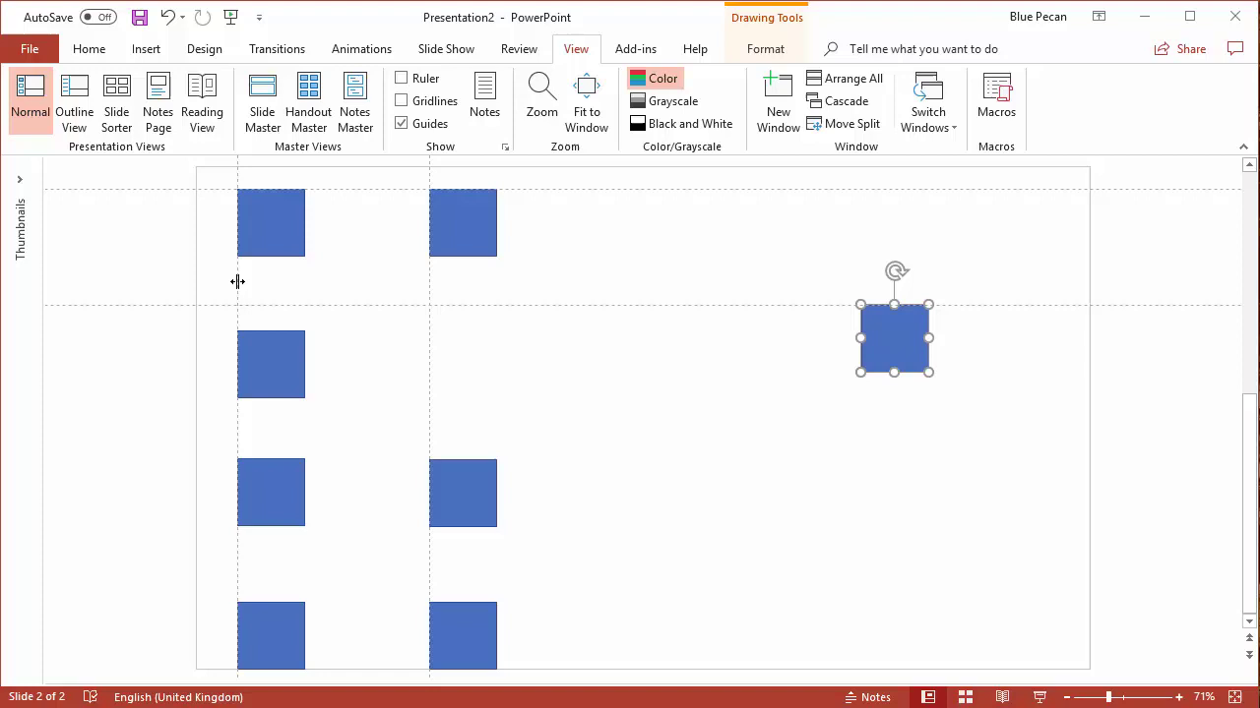
left_click_drag(237, 282, 198, 277)
left_click_drag(336, 187, 335, 158)
- Turn on Gridlines and stack two squares on grid points right of centre
left_click(402, 101)
left_click_drag(897, 341, 739, 396)
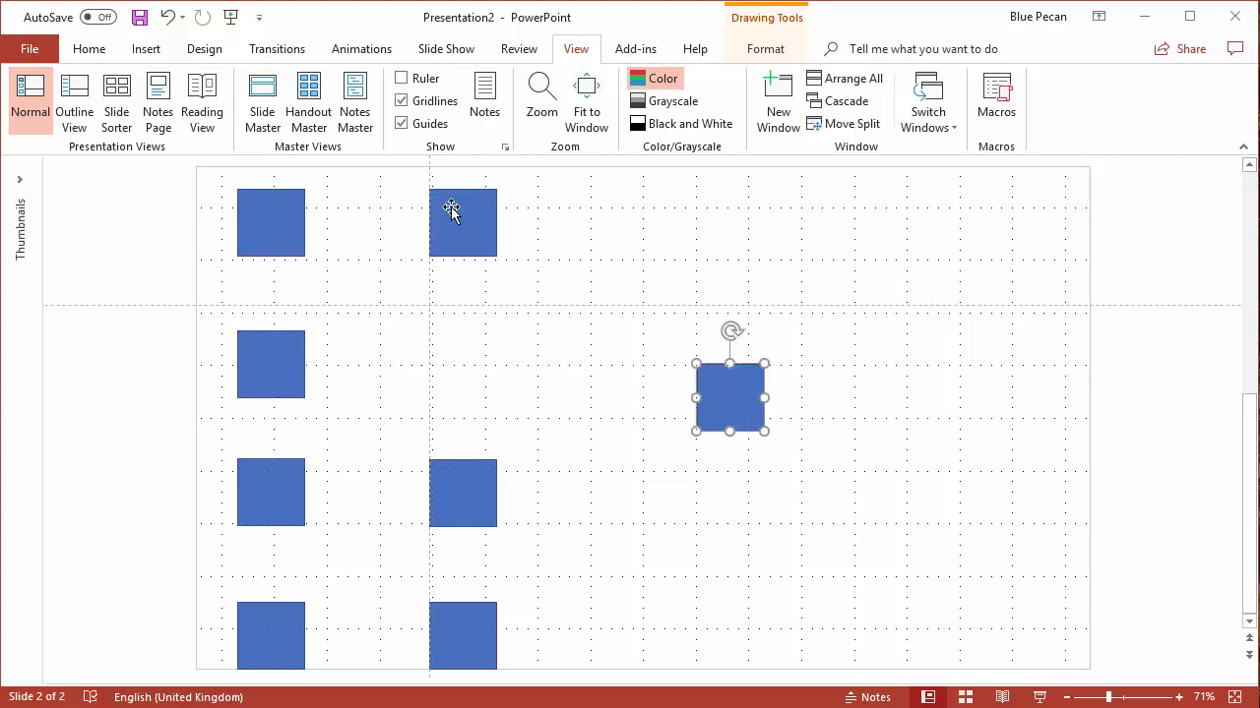
left_click_drag(449, 205, 722, 490)
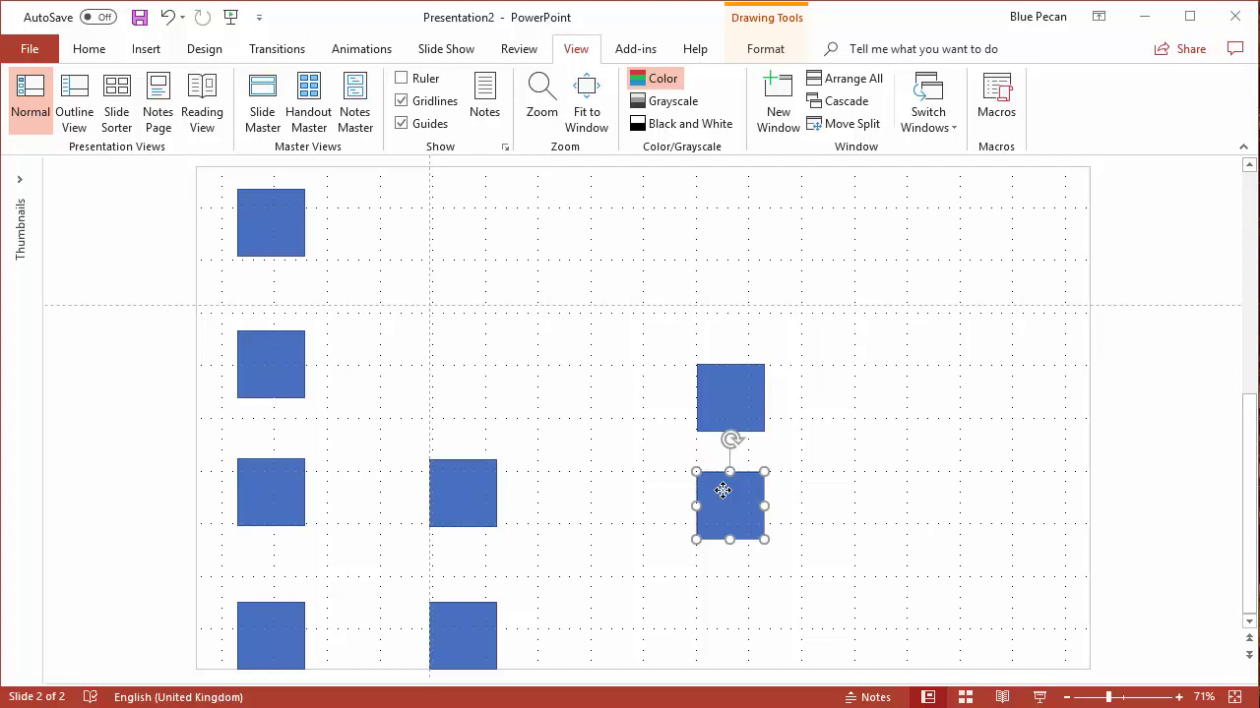
- Turn on Snap objects to grid and move the upper right square up and to the right
left_click(506, 149)
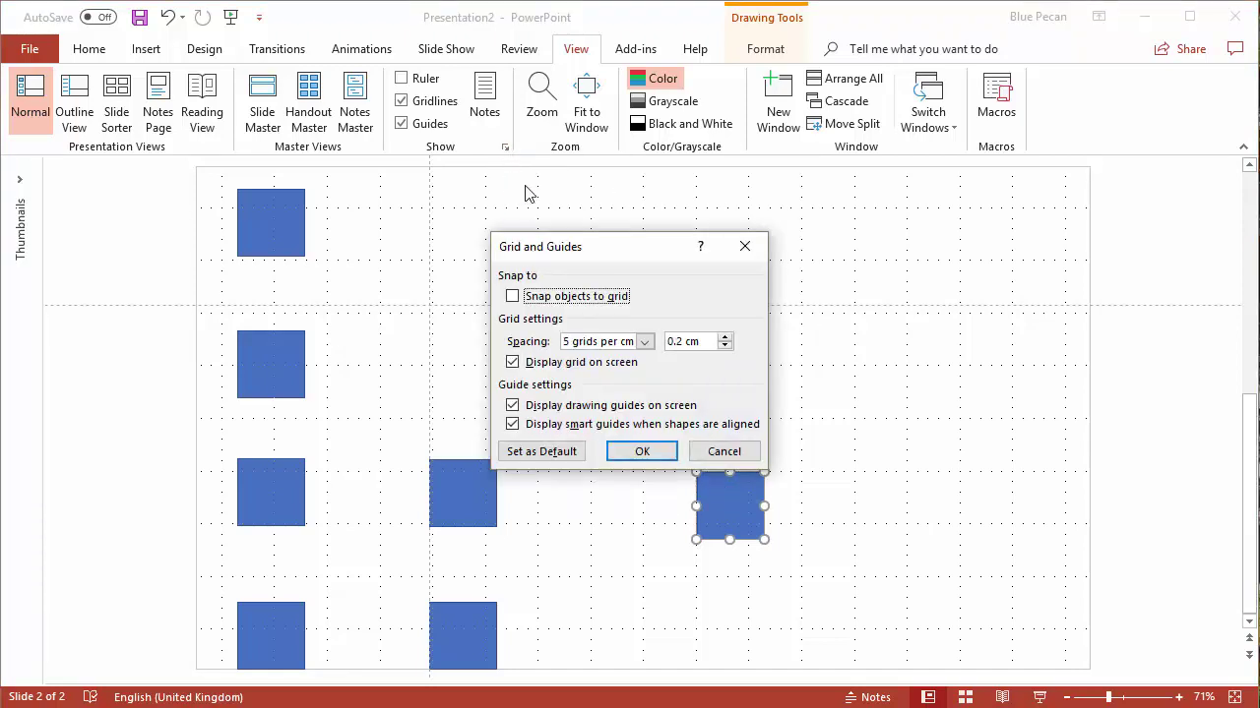
left_click_drag(531, 249, 517, 153)
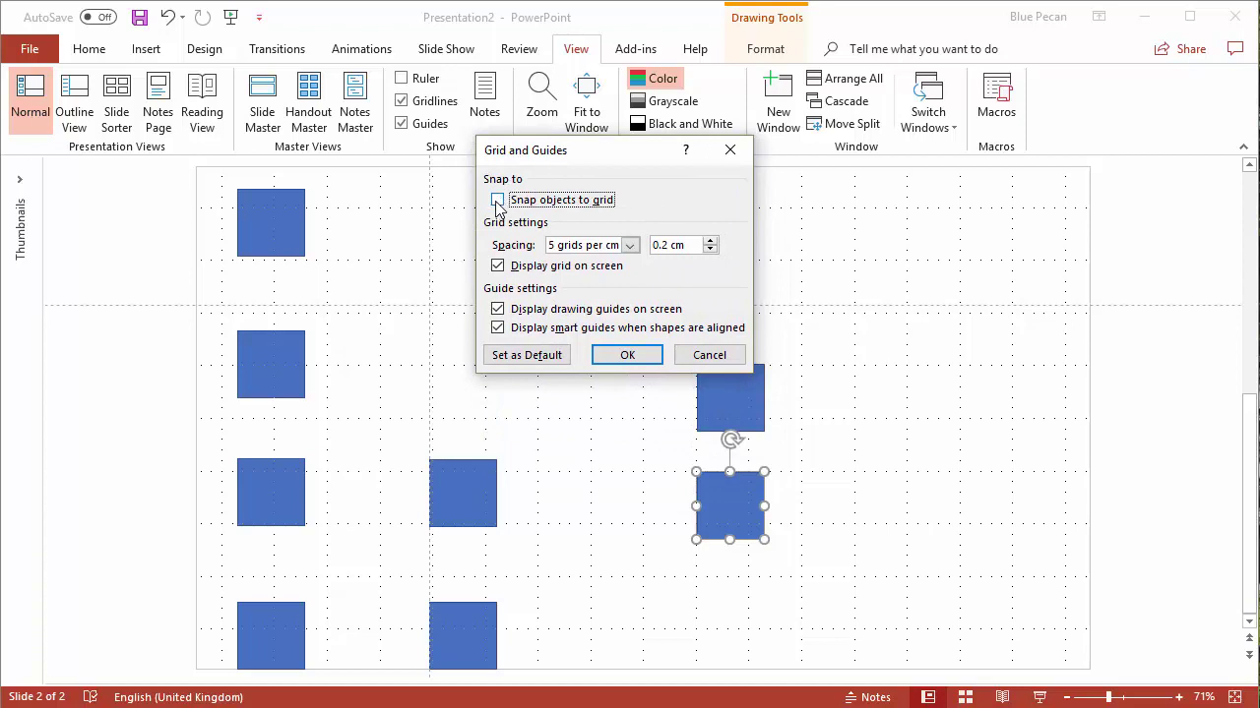
left_click(626, 354)
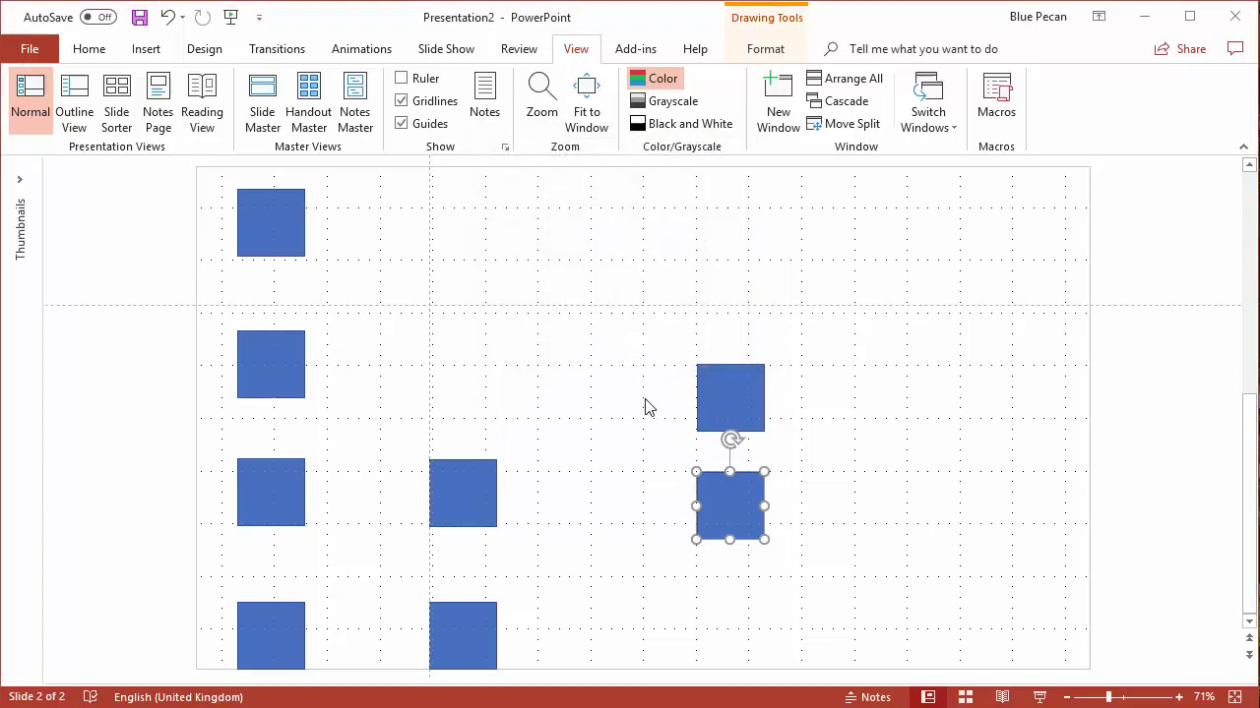
left_click(755, 378)
left_click_drag(754, 378, 783, 343)
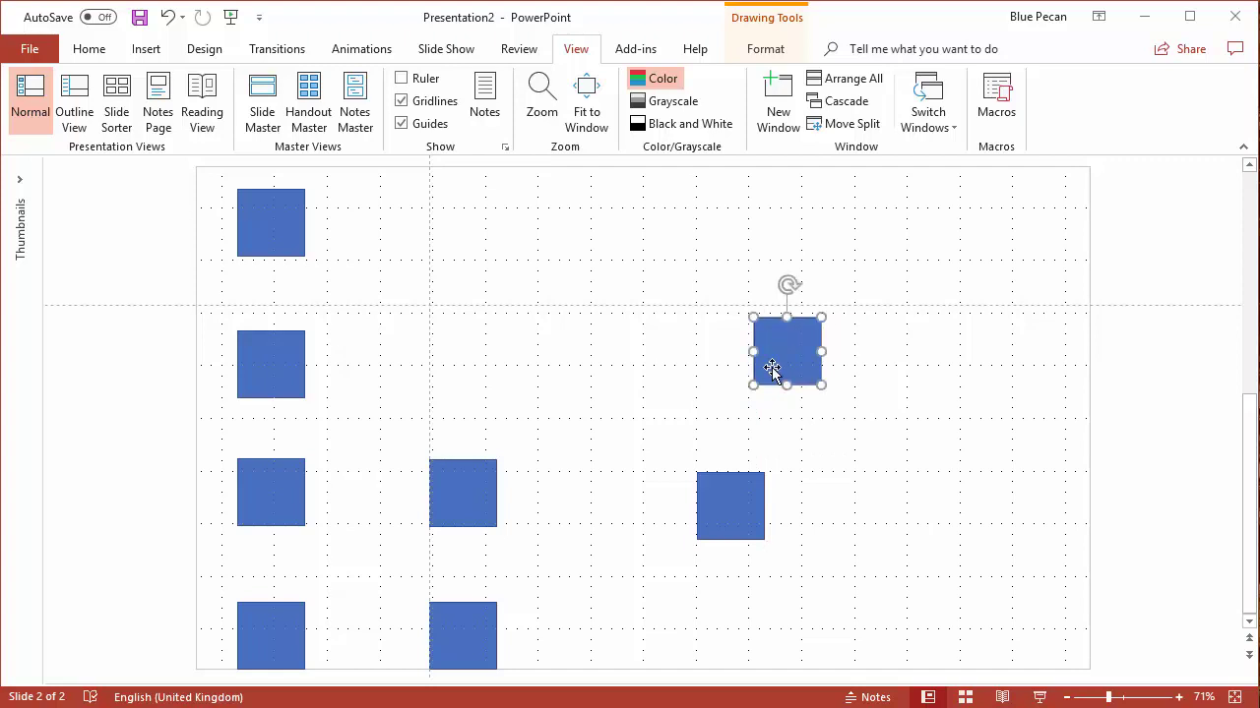
- Set grid spacing to 2 grids per cm and line the lower right square up directly under the upper one
left_click(503, 148)
left_click(644, 342)
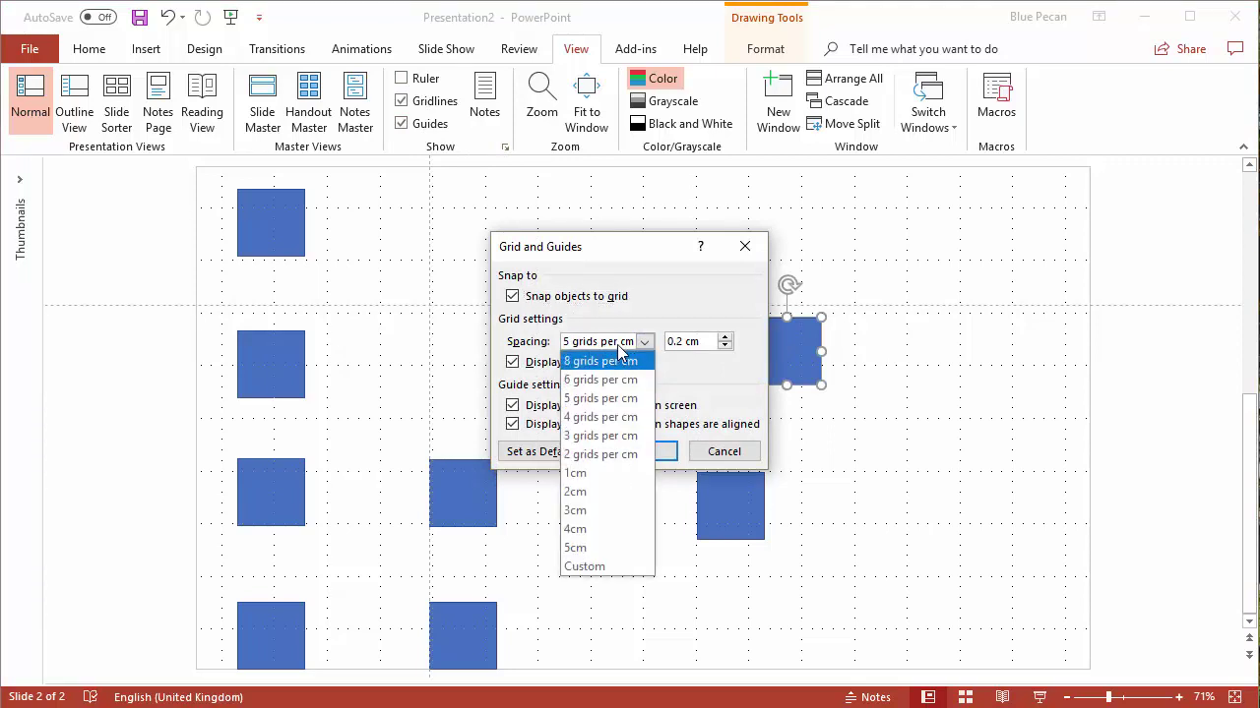
left_click(603, 454)
left_click(642, 452)
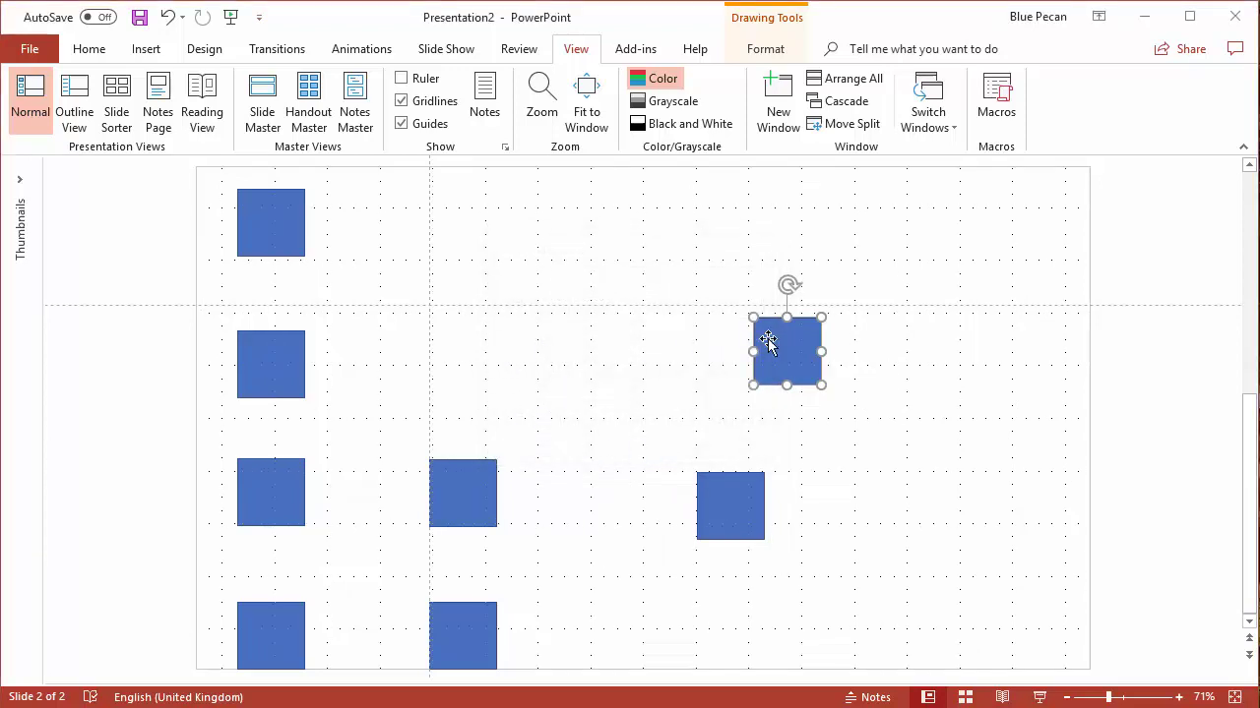
mouse_move(770, 344)
left_mouse_down()
mouse_move(704, 330)
mouse_move(782, 356)
left_mouse_up()
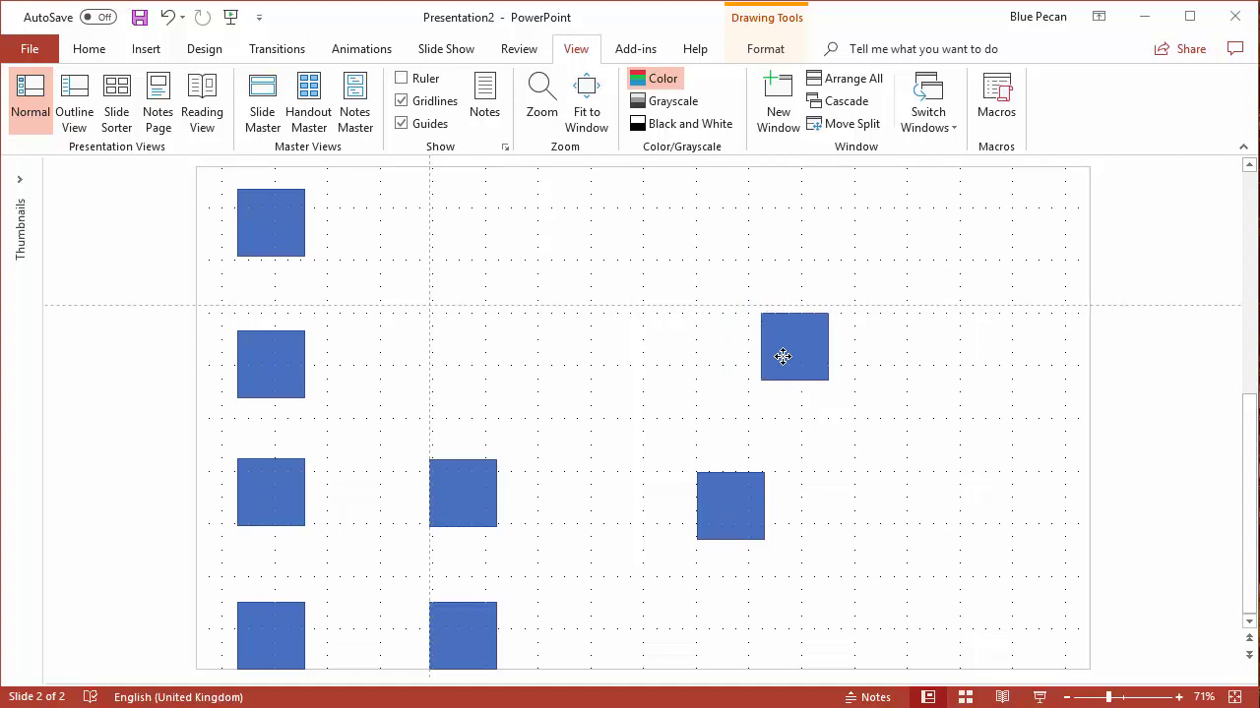
left_click_drag(742, 483, 800, 445)
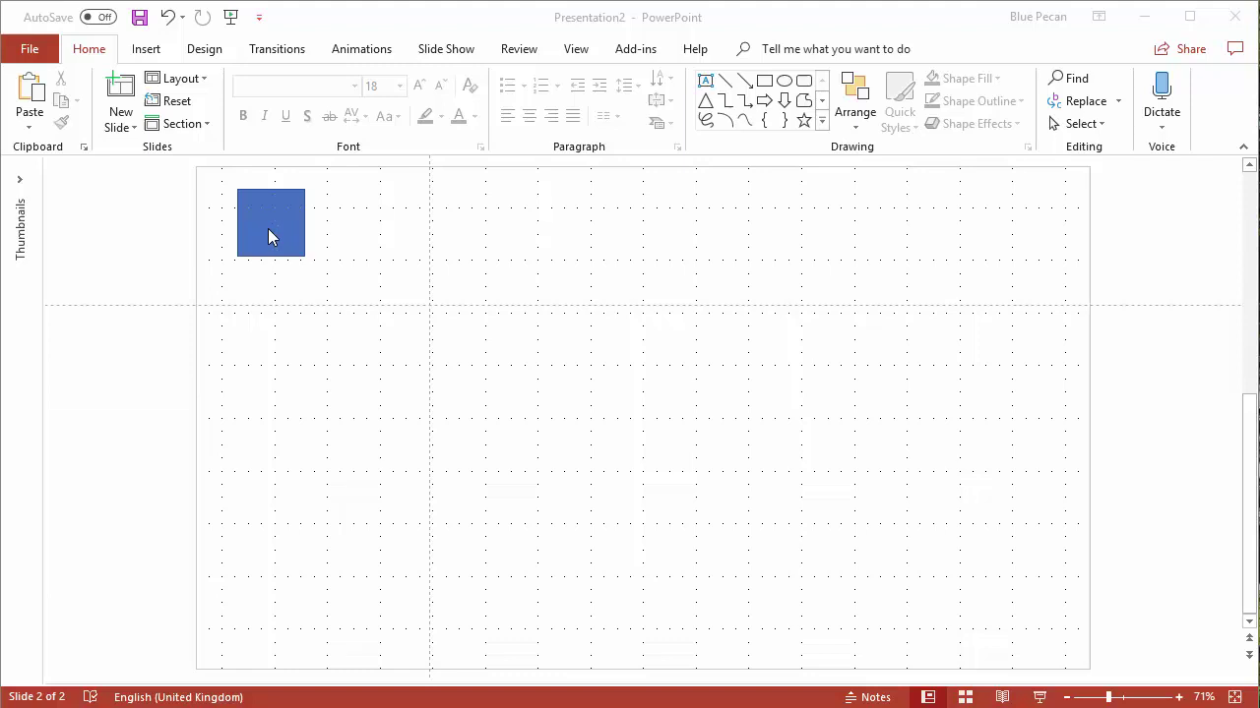
- Ctrl+drag a copy of the top-left square to its right, level with the original
left_click(269, 221)
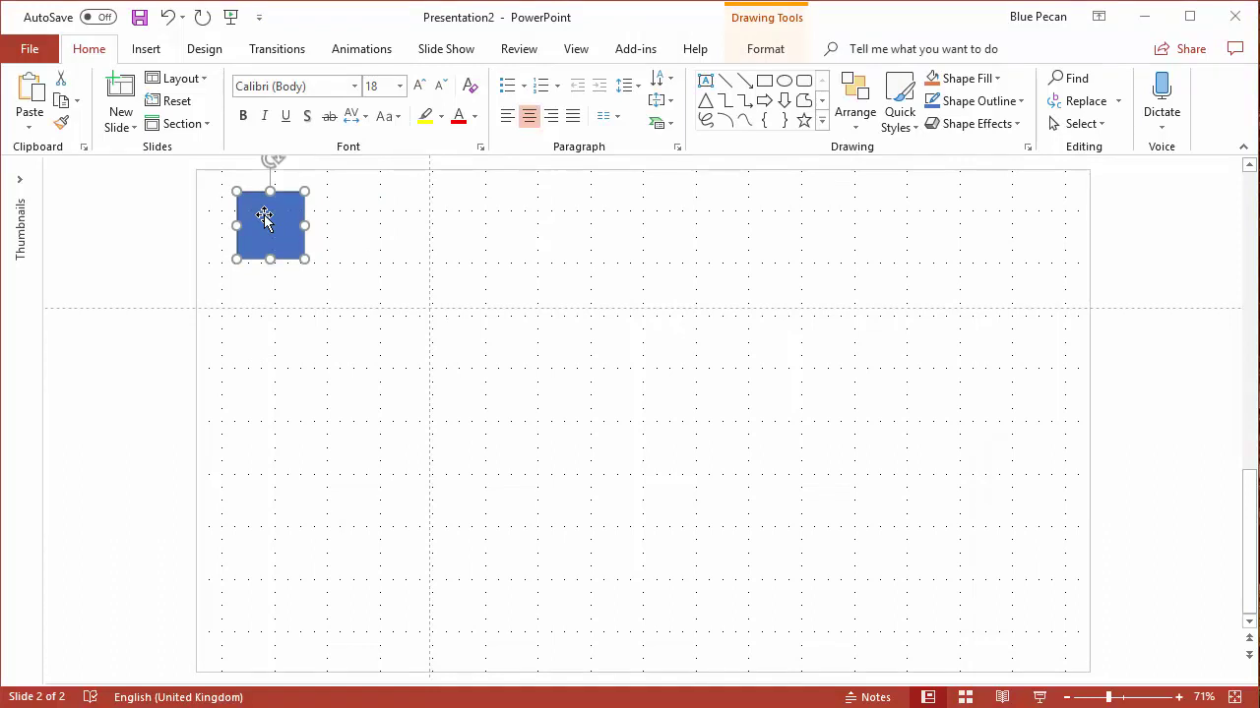
left_click_drag(263, 218, 372, 225)
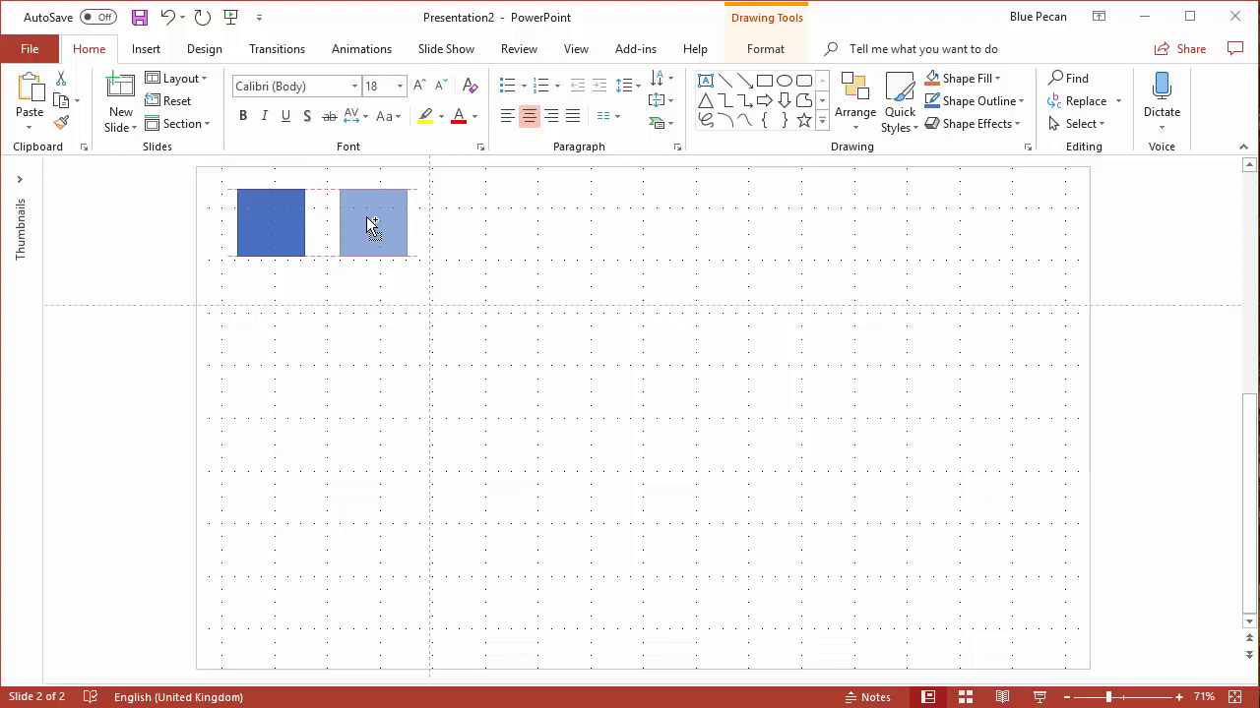
left_click_drag(366, 224, 368, 220)
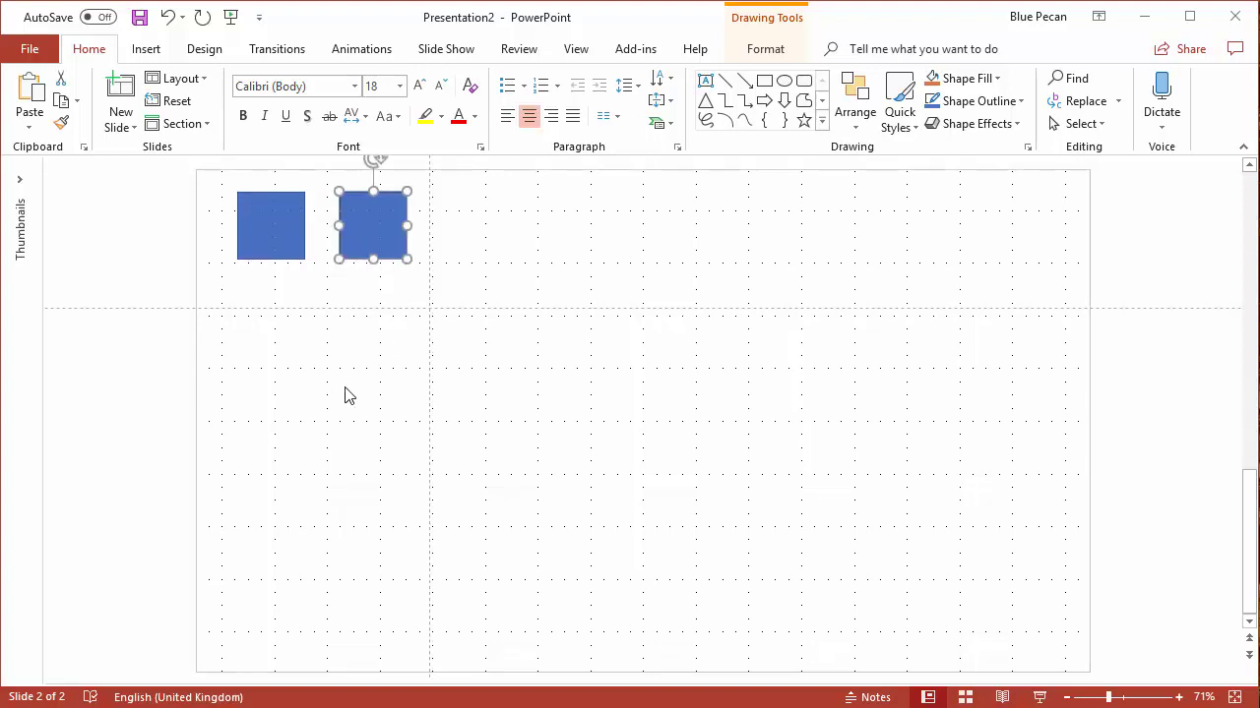
- Repeat the duplicate four times with F4 to make a row of seven evenly spaced squares
key("F4")
key("F4")
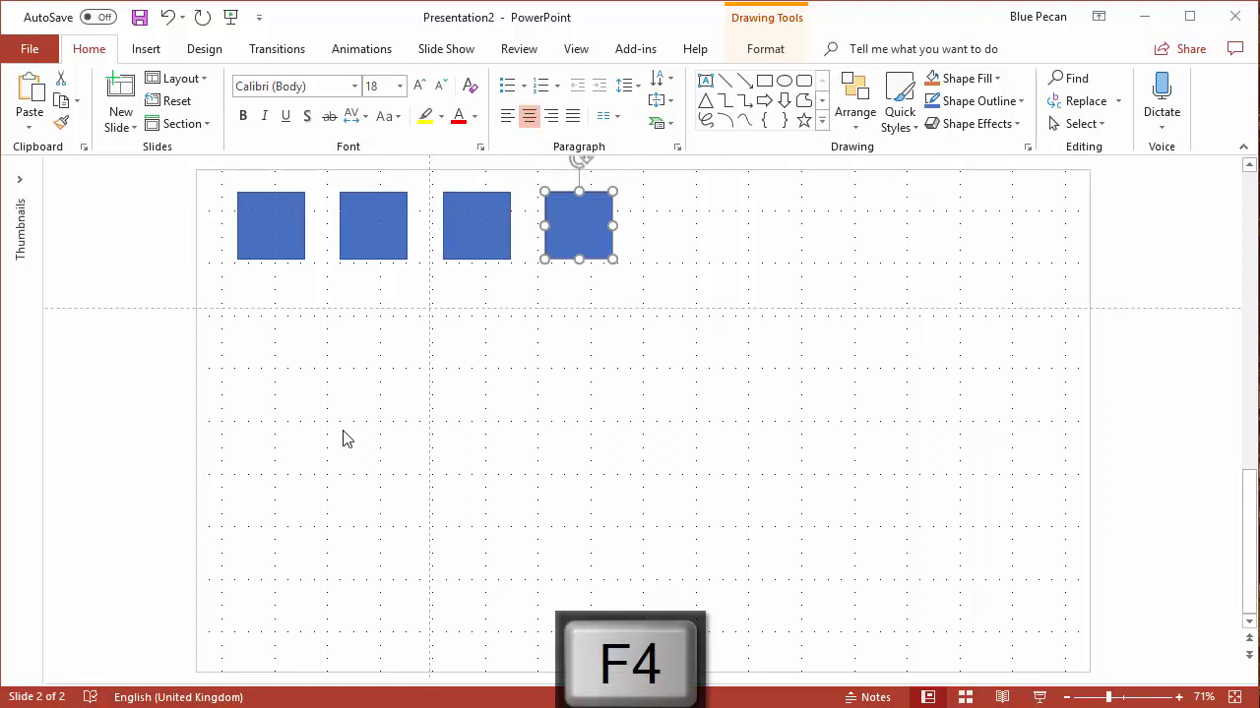
key("F4")
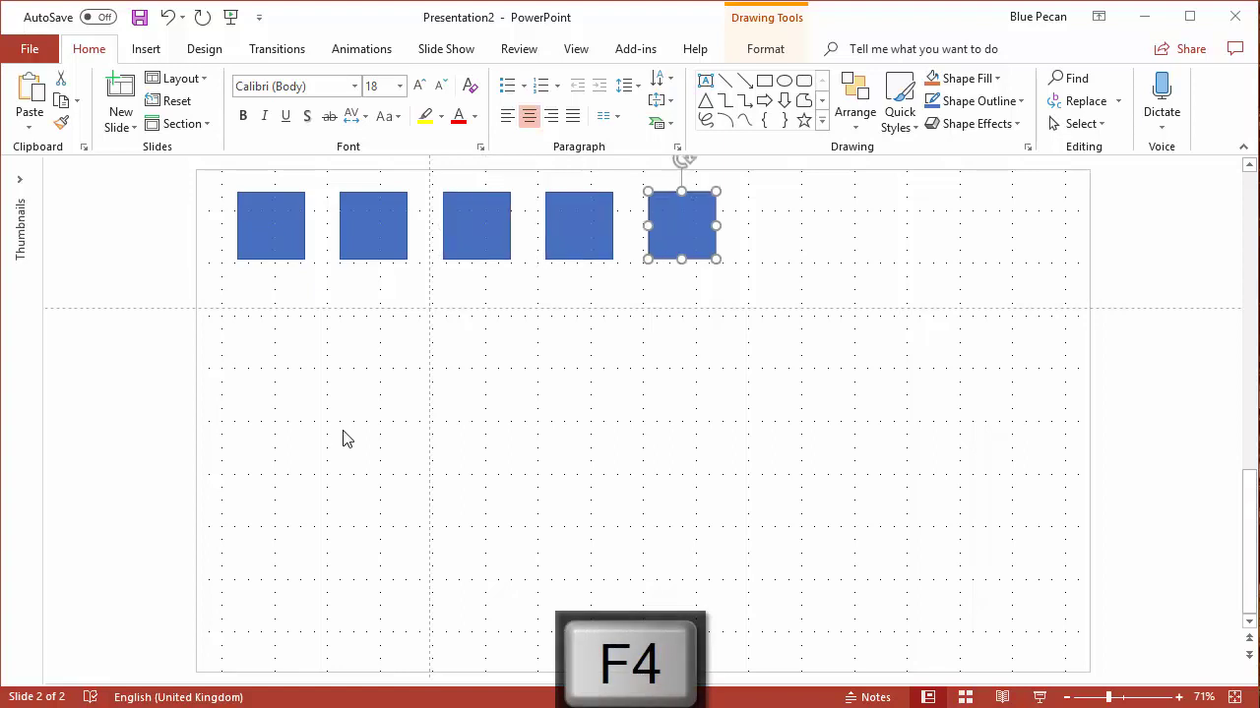
key("F4")
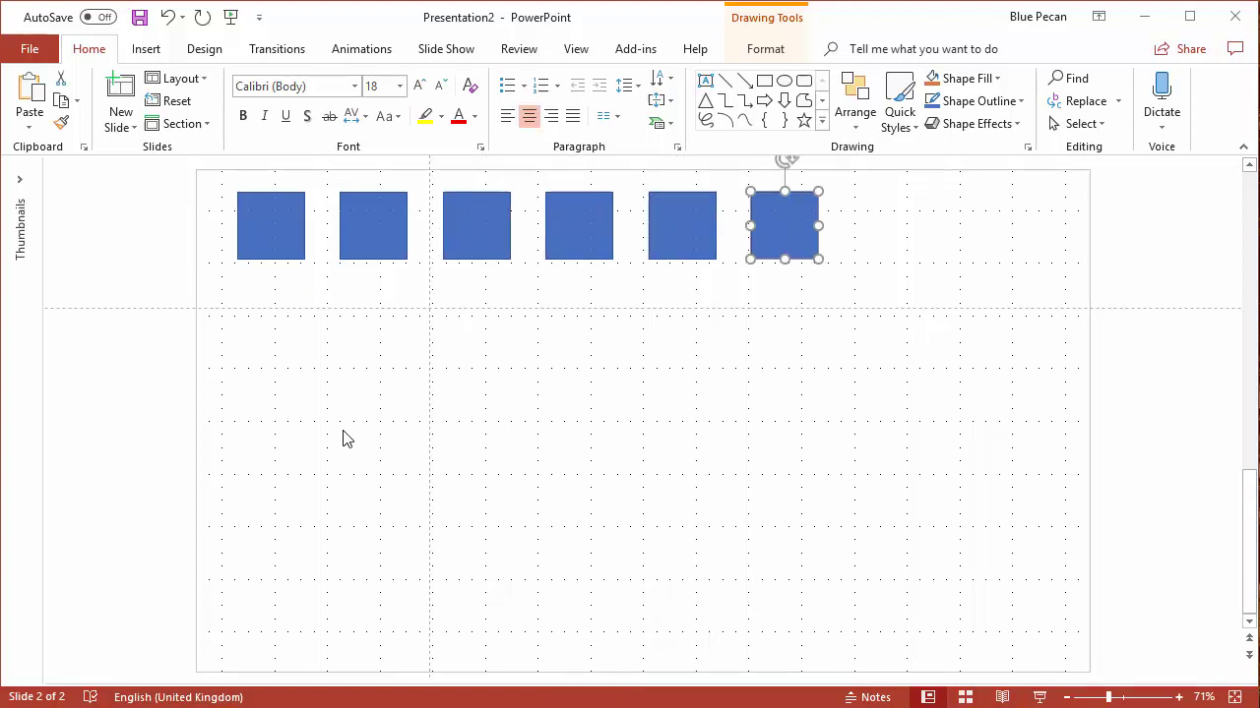
key("F4")
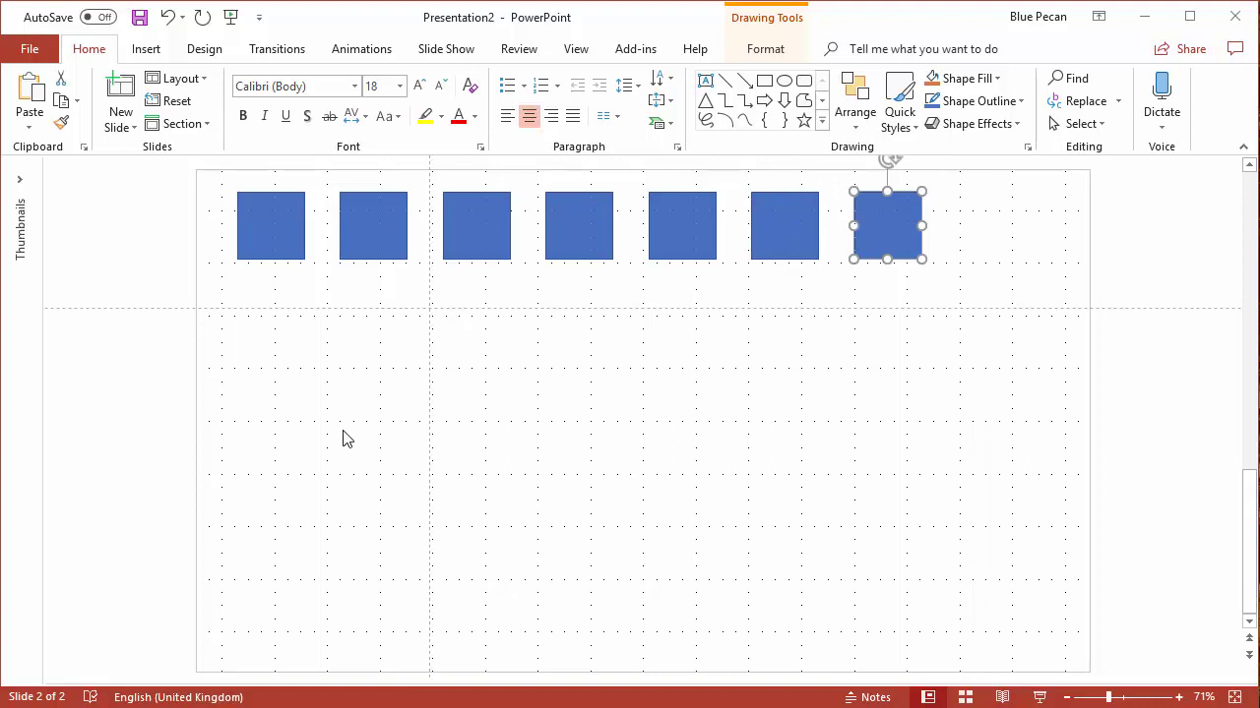